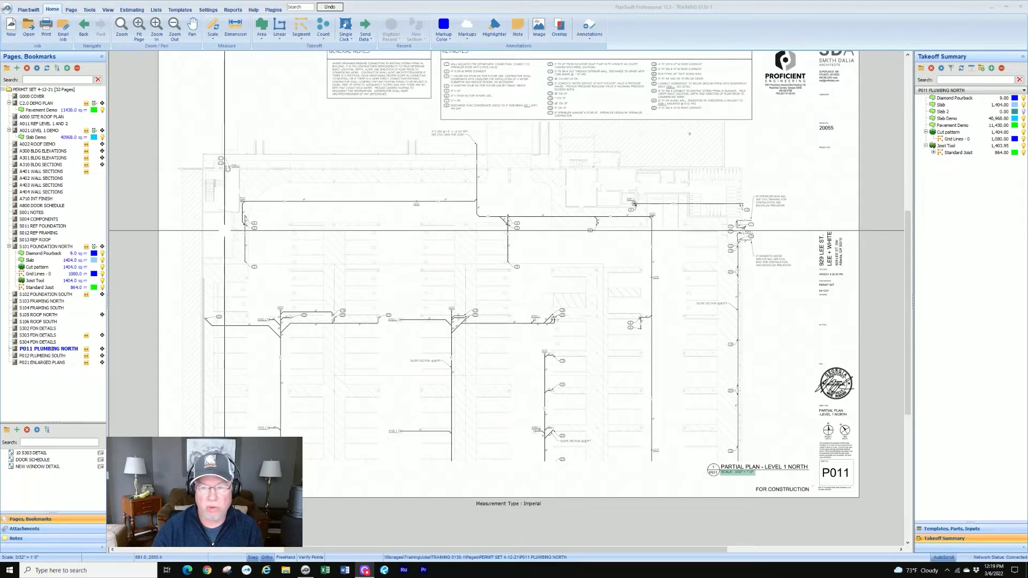
# Zoom into the left pipe run on the P011 Plumbing North page
pyautogui.scroll(2, 223, 230)
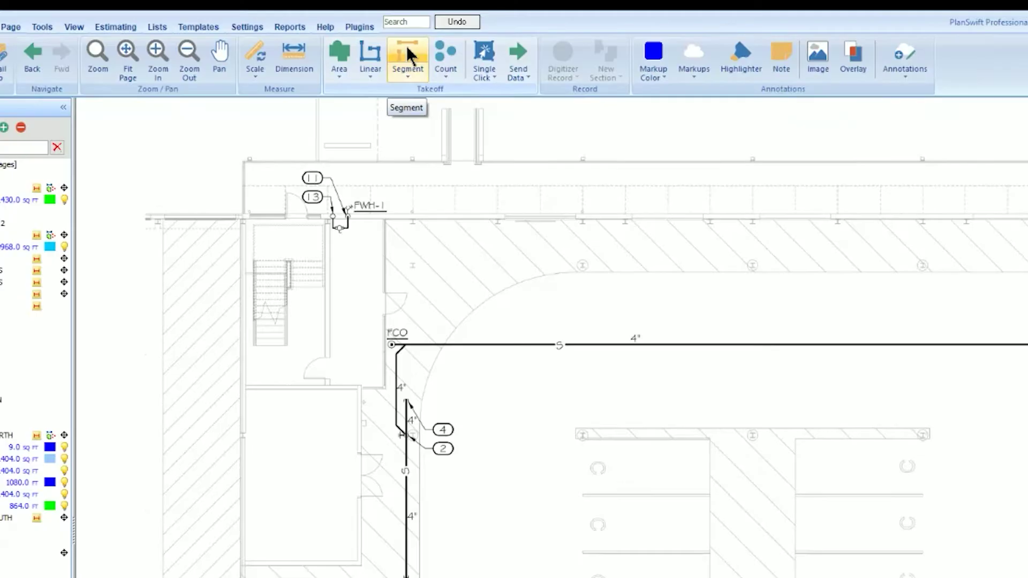
# Create an orange segment takeoff named 4" sanitary sewer and place its first point at the pipe's lower end
pyautogui.click(406, 46)
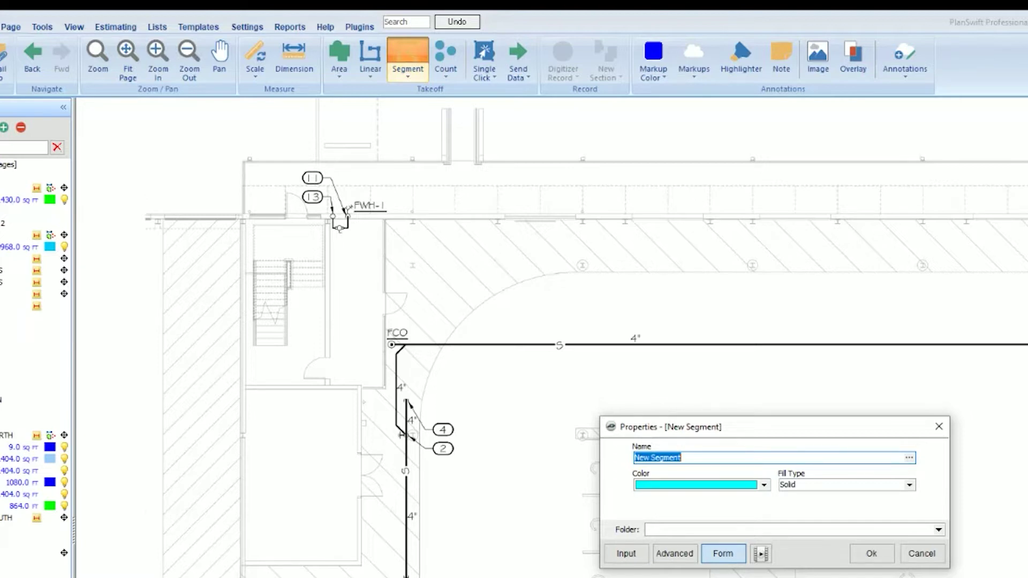
pyautogui.write('4" sanitary sewer')
pyautogui.click(765, 486)
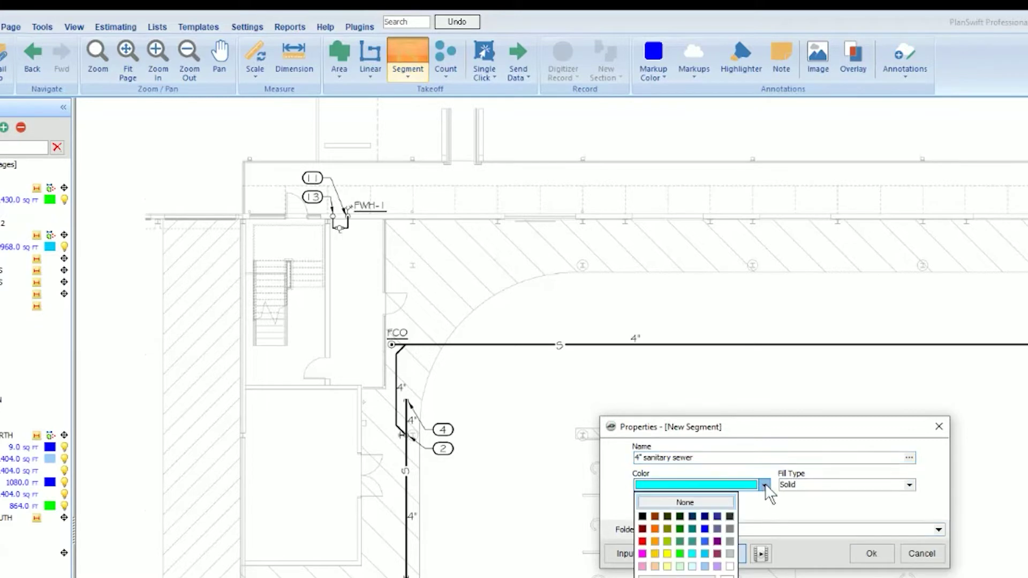
pyautogui.click(654, 528)
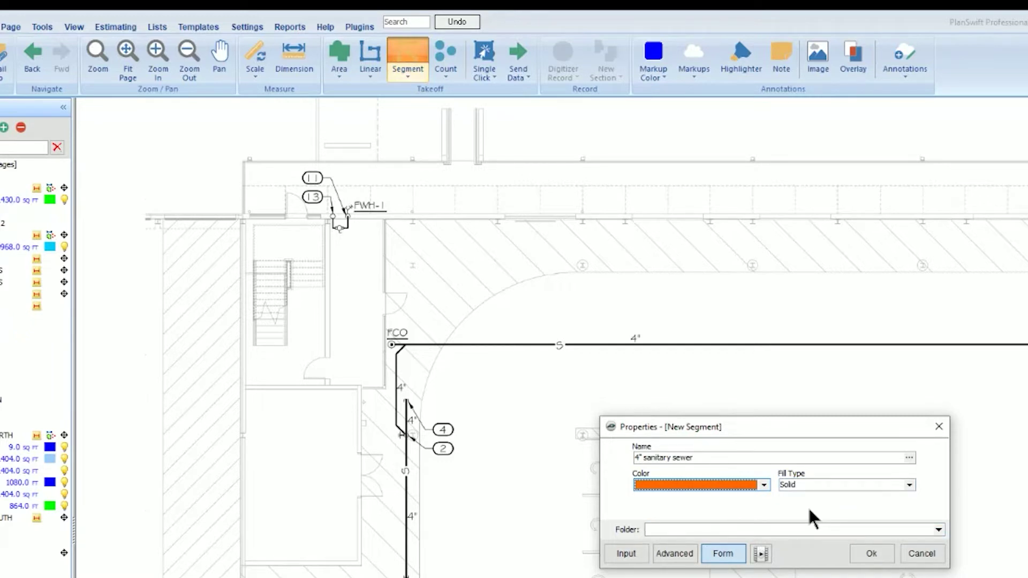
pyautogui.click(871, 553)
pyautogui.click(311, 327)
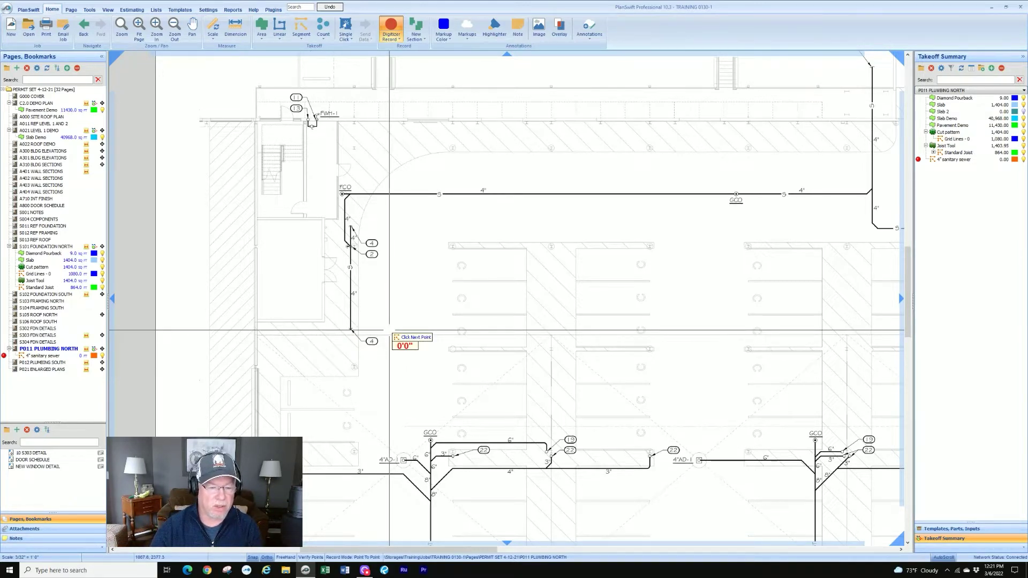
# Trace the sewer up to the top of the riser and across to the short jog
pyautogui.scroll(3, 348, 335)
pyautogui.scroll(3, 349, 335)
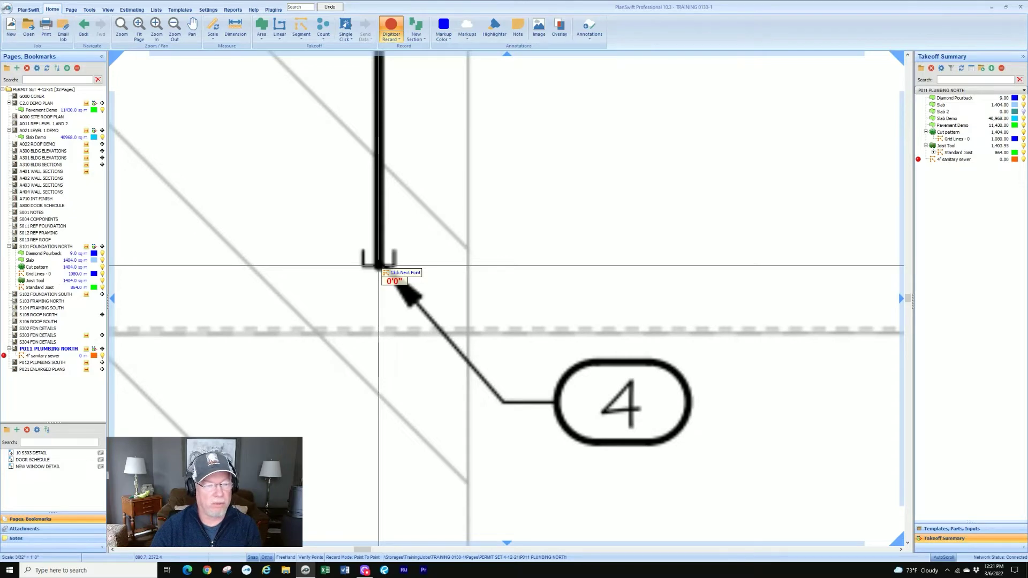
pyautogui.scroll(-4, 378, 265)
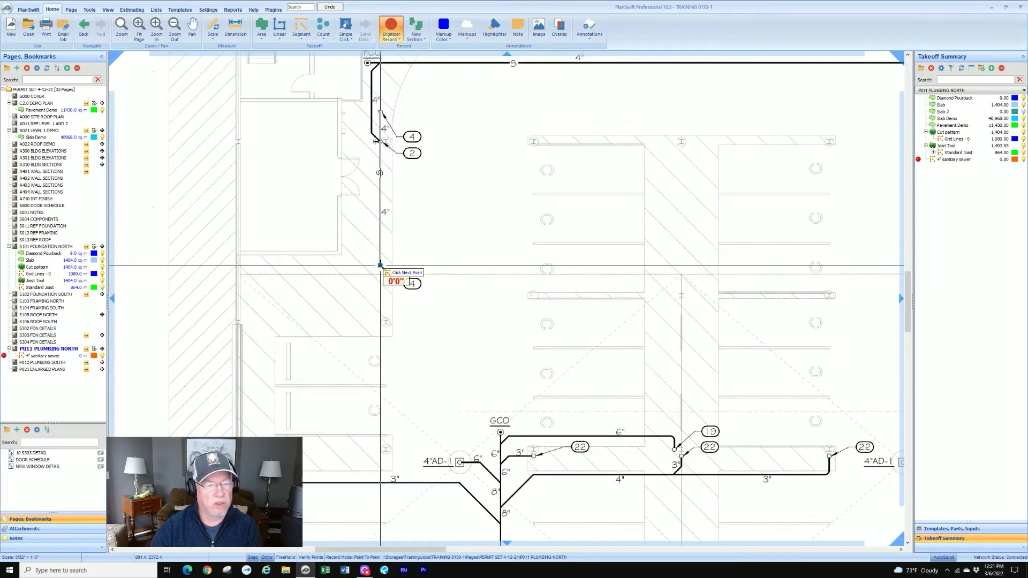
pyautogui.scroll(6, 426, 95)
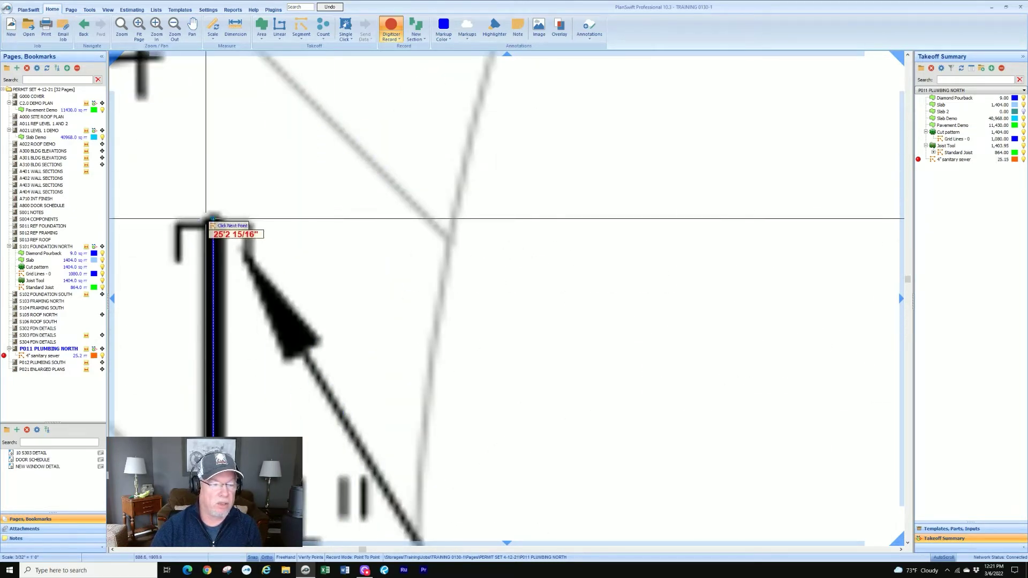
pyautogui.click(214, 222)
pyautogui.scroll(-3, 214, 222)
pyautogui.scroll(-2, 332, 250)
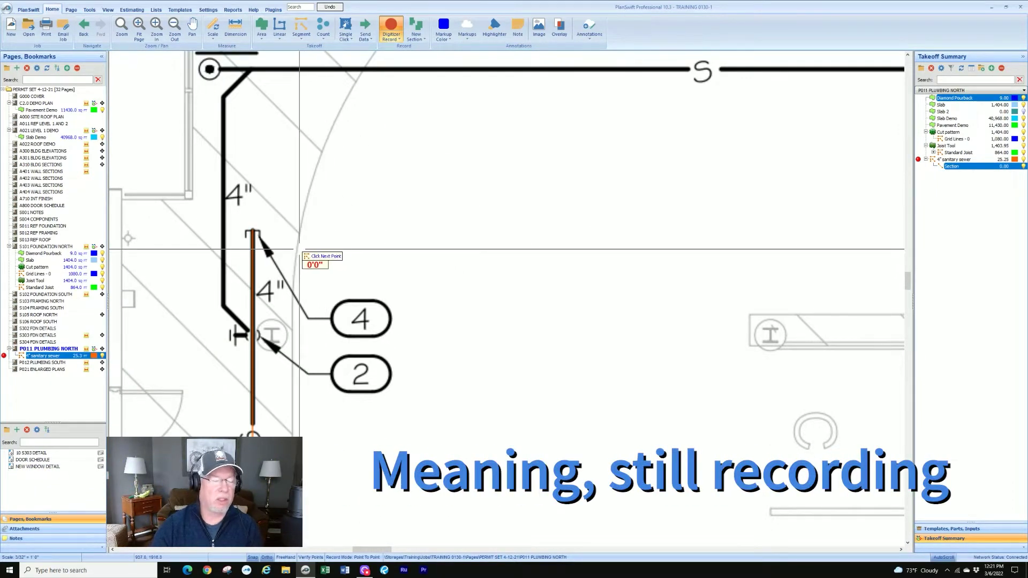
pyautogui.moveTo(298, 250); pyautogui.dragTo(380, 225)
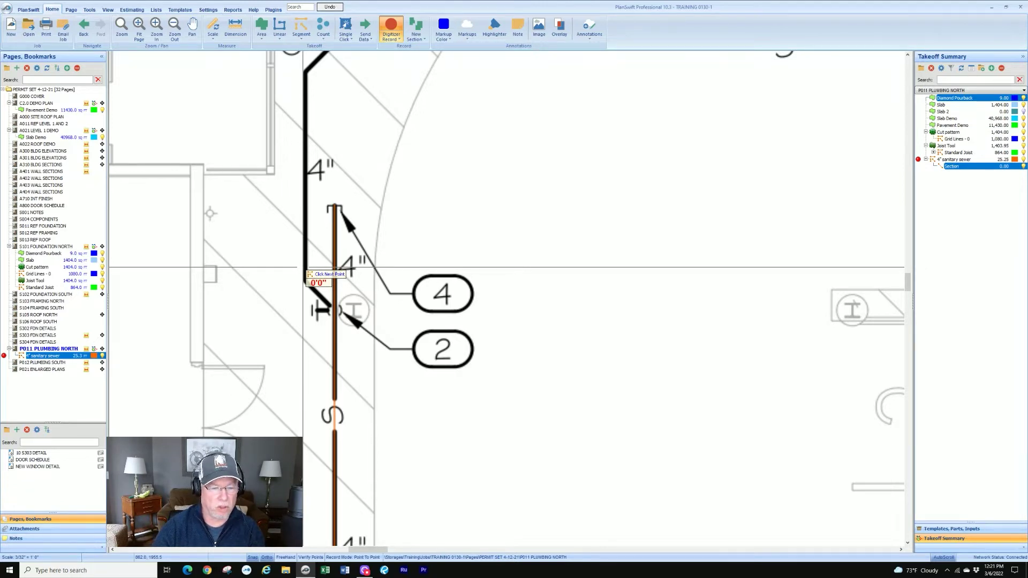
pyautogui.scroll(3, 329, 300)
pyautogui.scroll(2, 380, 338)
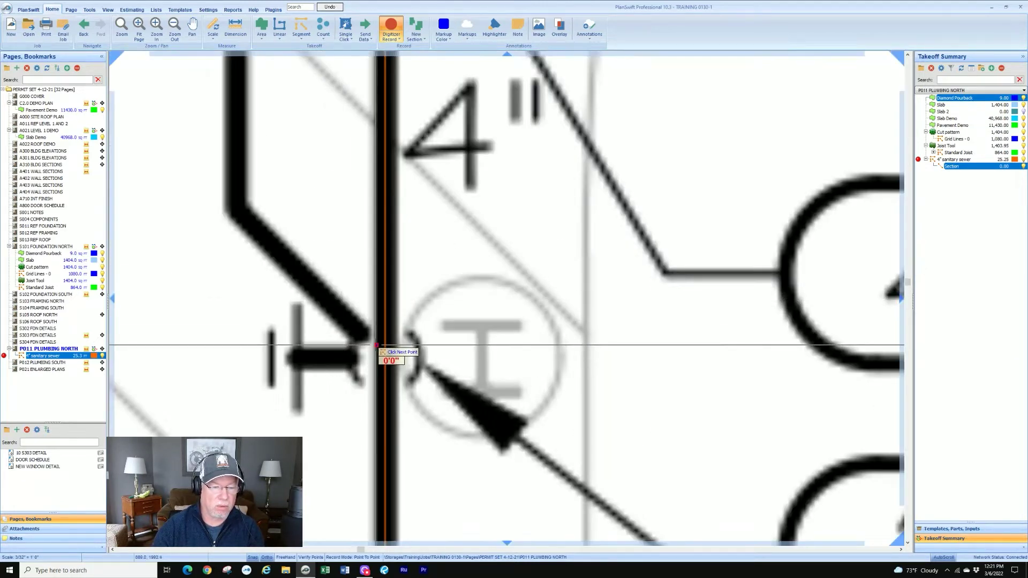
pyautogui.scroll(-3, 377, 345)
pyautogui.click(355, 299)
pyautogui.scroll(-2, 356, 300)
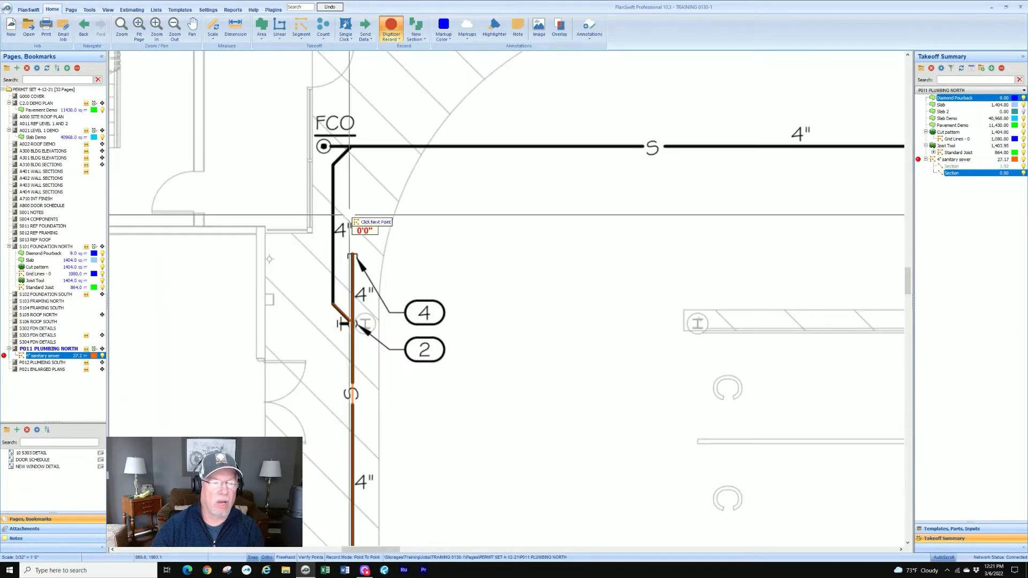
pyautogui.scroll(3, 348, 211)
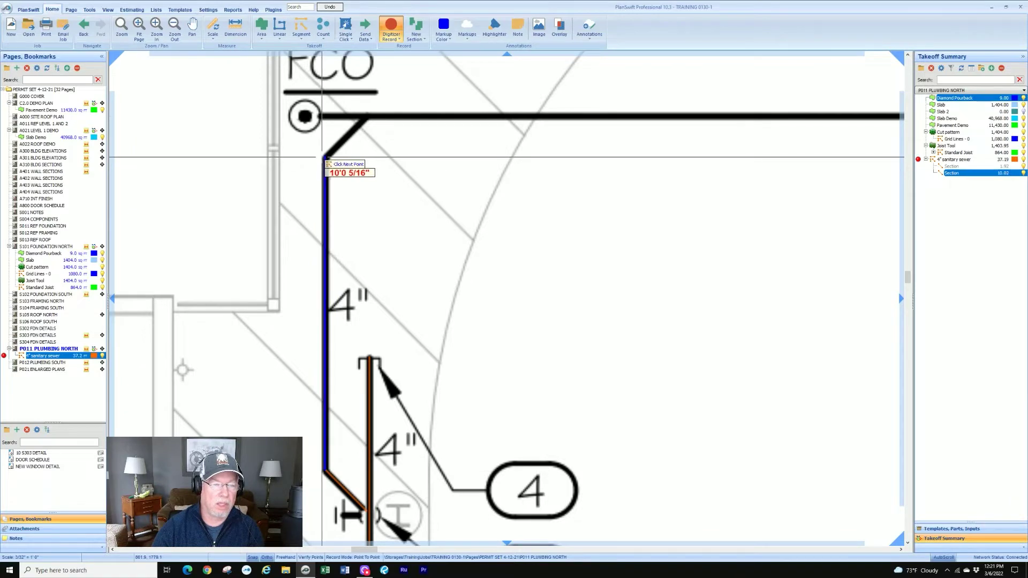
# Continue the run past the FCO cleanout along the horizontal leg to the corners, totalling 168.79 ft
pyautogui.click(322, 157)
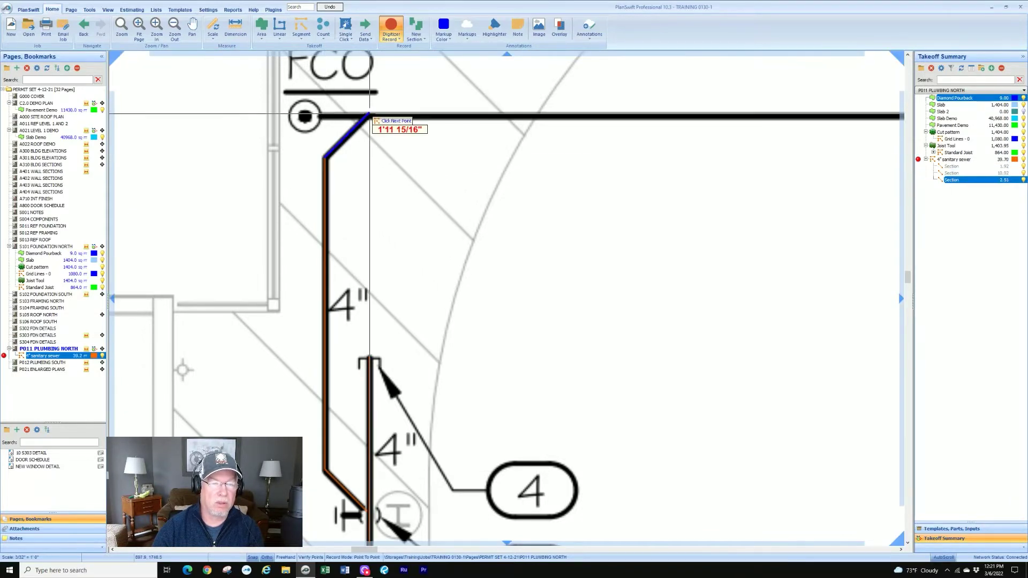
pyautogui.click(369, 115)
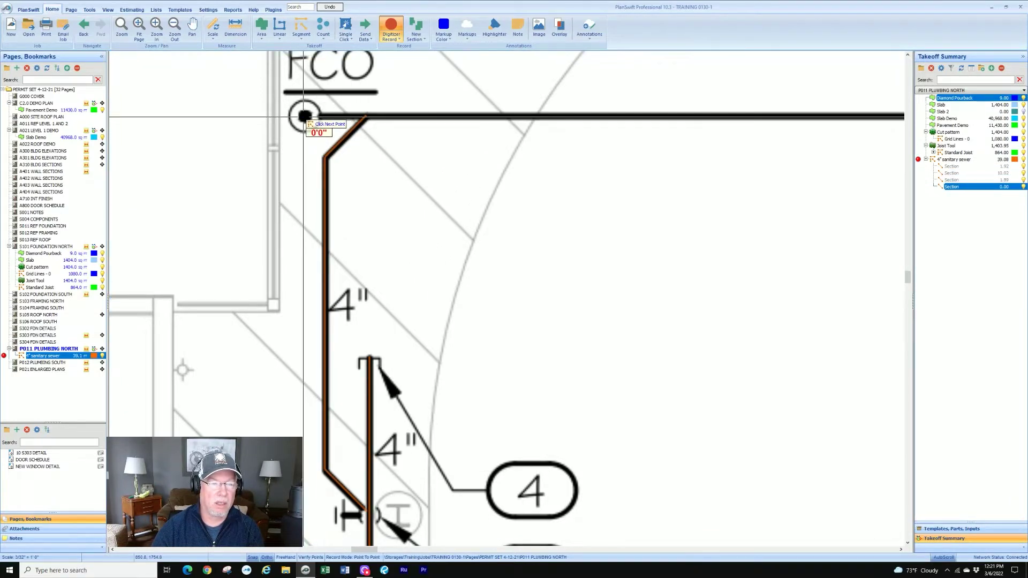
pyautogui.scroll(-3, 304, 117)
pyautogui.scroll(3, 573, 167)
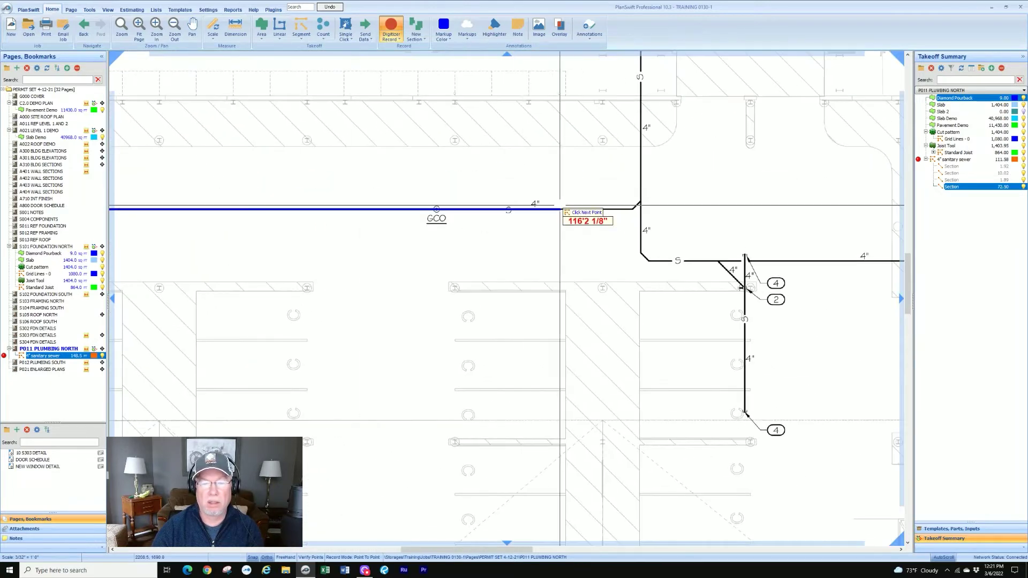
pyautogui.scroll(3, 584, 210)
pyautogui.click(659, 216)
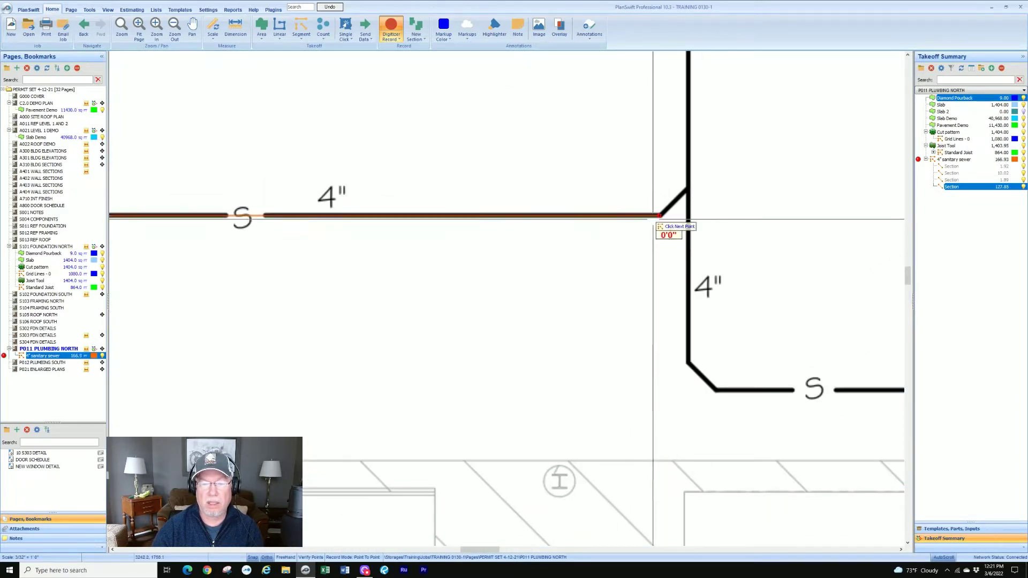
pyautogui.click(688, 188)
pyautogui.scroll(-3, 686, 191)
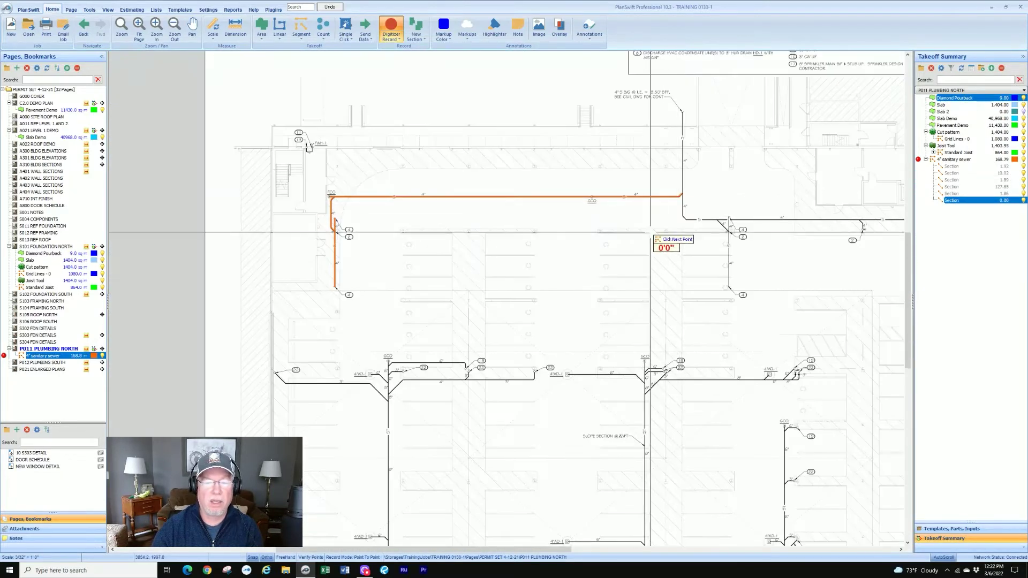
pyautogui.moveTo(624, 259); pyautogui.dragTo(560, 257)
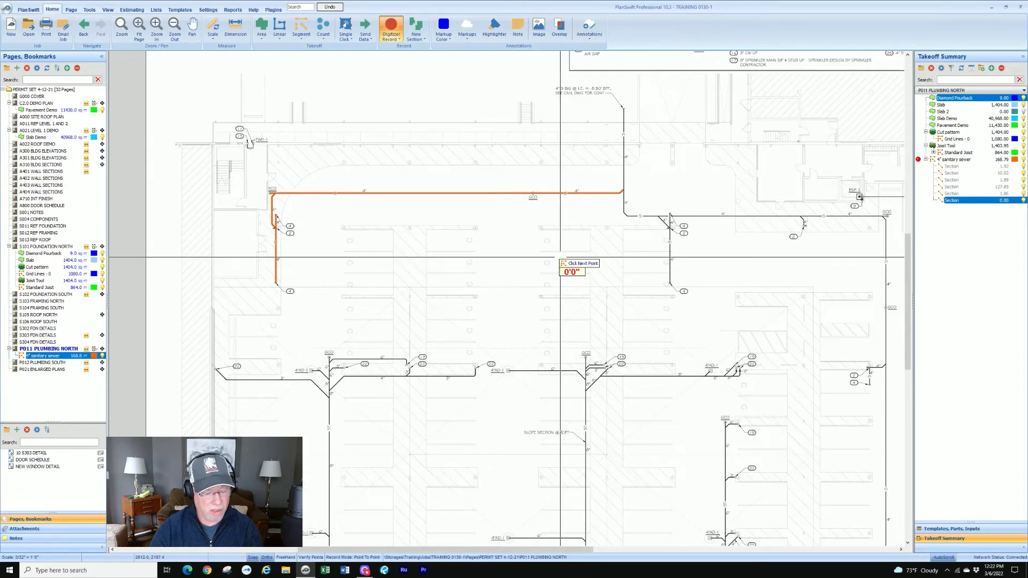
pyautogui.press('Escape')
pyautogui.moveTo(476, 272); pyautogui.dragTo(475, 246)
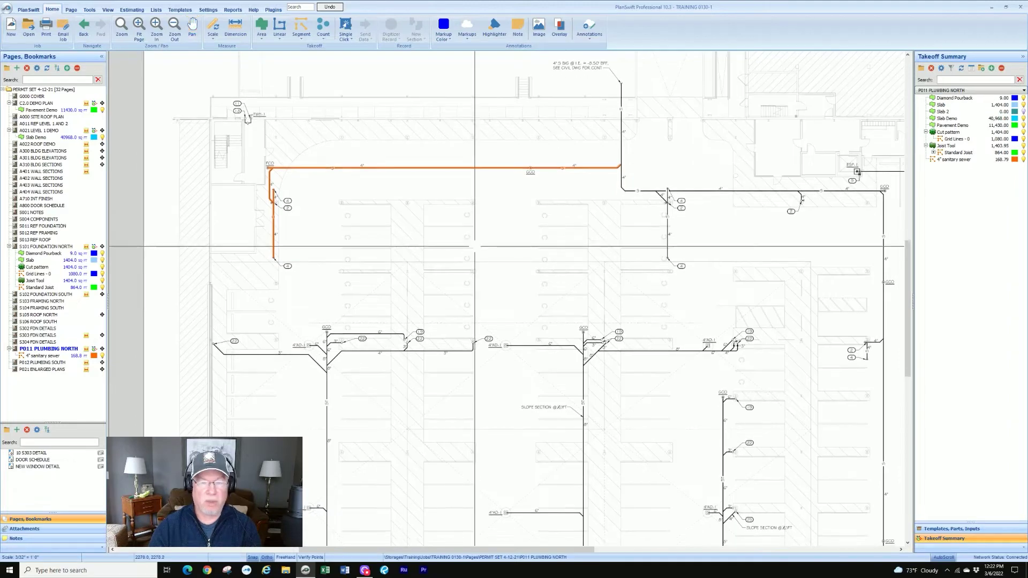
pyautogui.click(952, 159)
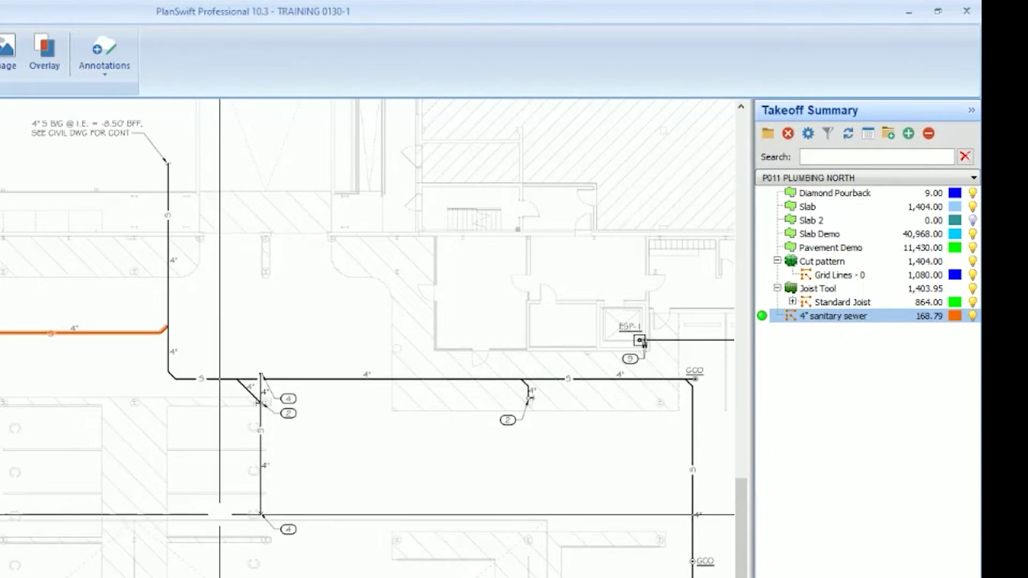
pyautogui.click(635, 339)
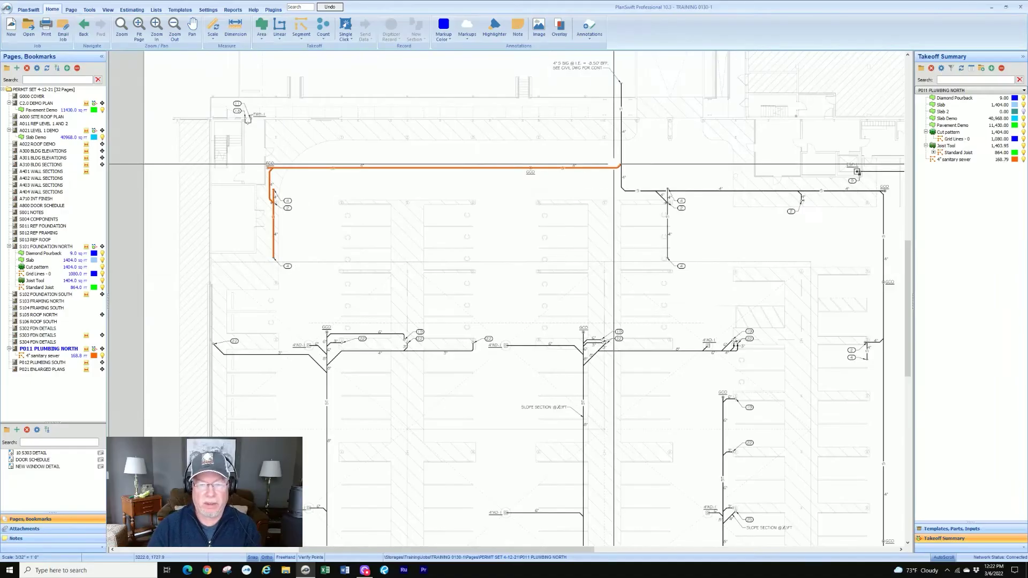
pyautogui.scroll(5, 696, 161)
pyautogui.moveTo(554, 192); pyautogui.dragTo(400, 229)
pyautogui.click(440, 203)
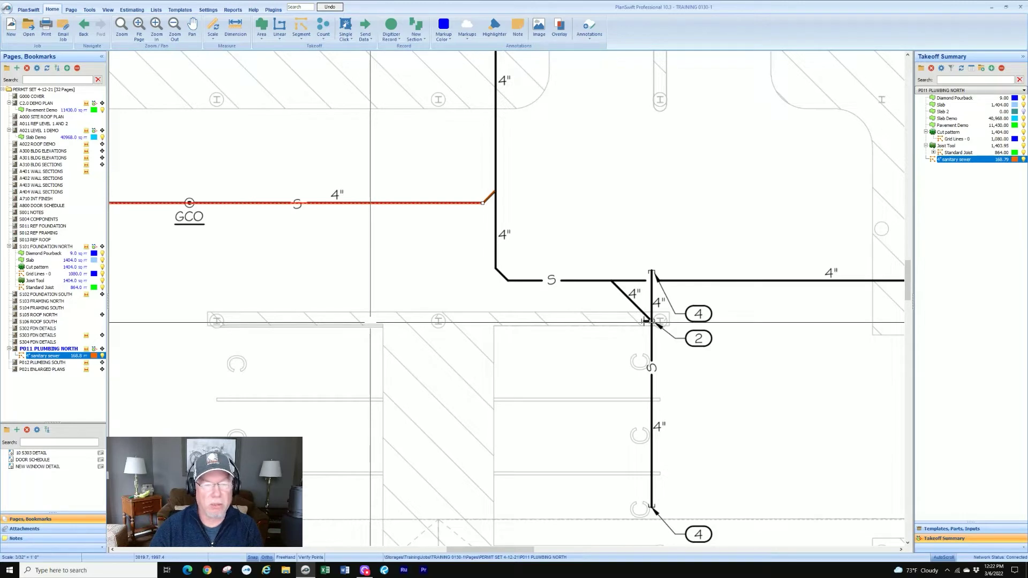
pyautogui.scroll(-2, 416, 284)
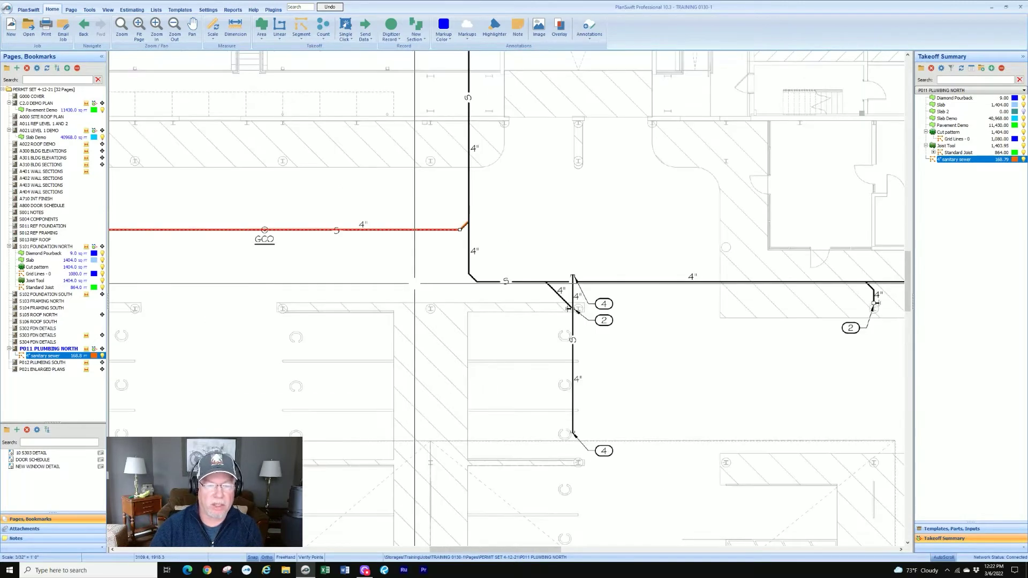
pyautogui.click(572, 194)
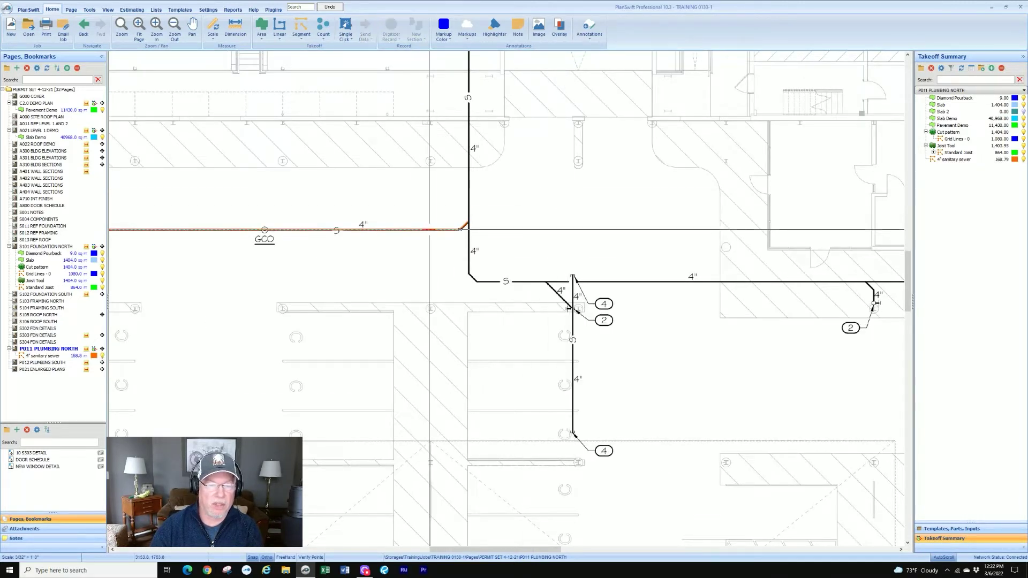
pyautogui.click(429, 229)
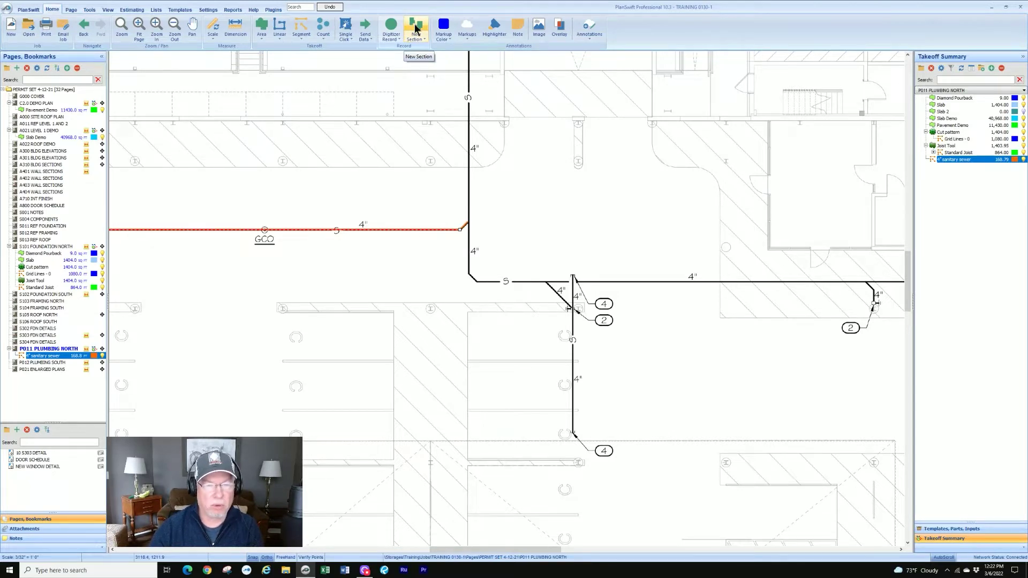
# Add a new 4" sewer section running up to the civil connection note
pyautogui.click(417, 26)
pyautogui.click(421, 29)
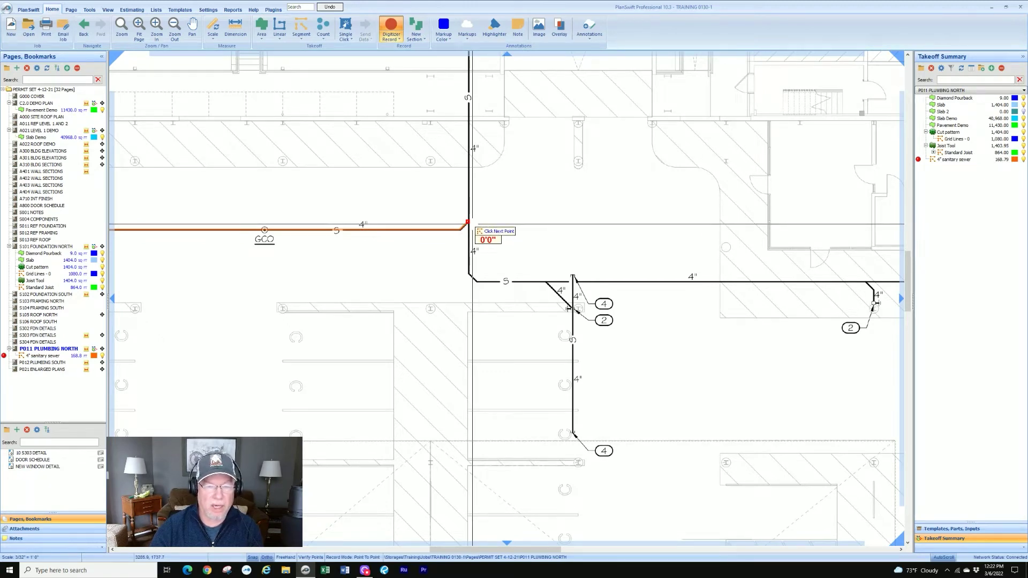
pyautogui.scroll(3, 482, 139)
pyautogui.scroll(3, 443, 182)
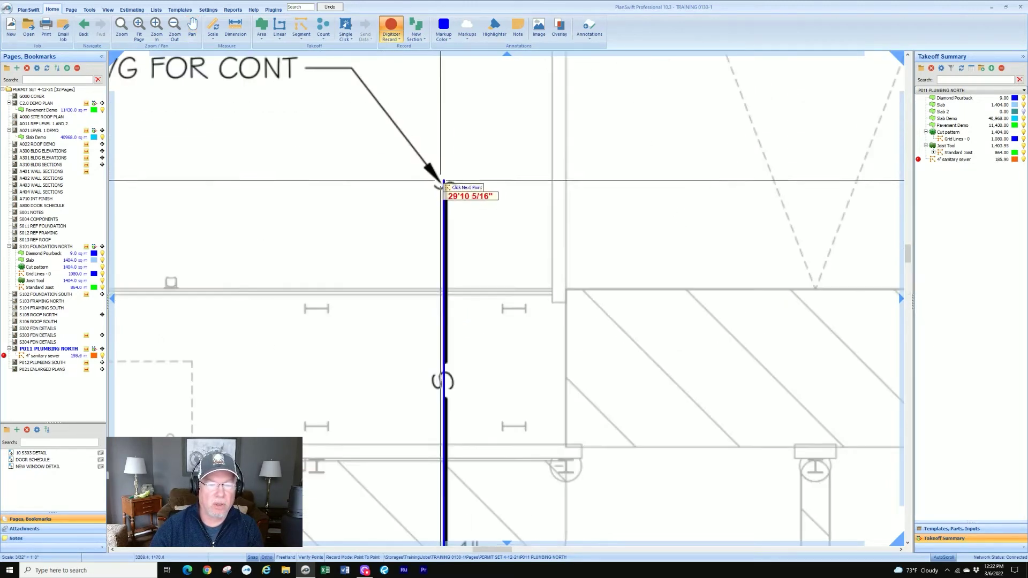
pyautogui.doubleClick(442, 185)
pyautogui.scroll(-3, 443, 185)
pyautogui.scroll(3, 432, 299)
# Extend the sewer from the corner down the bend to the junction, reaching 224.13 ft
pyautogui.click(433, 298)
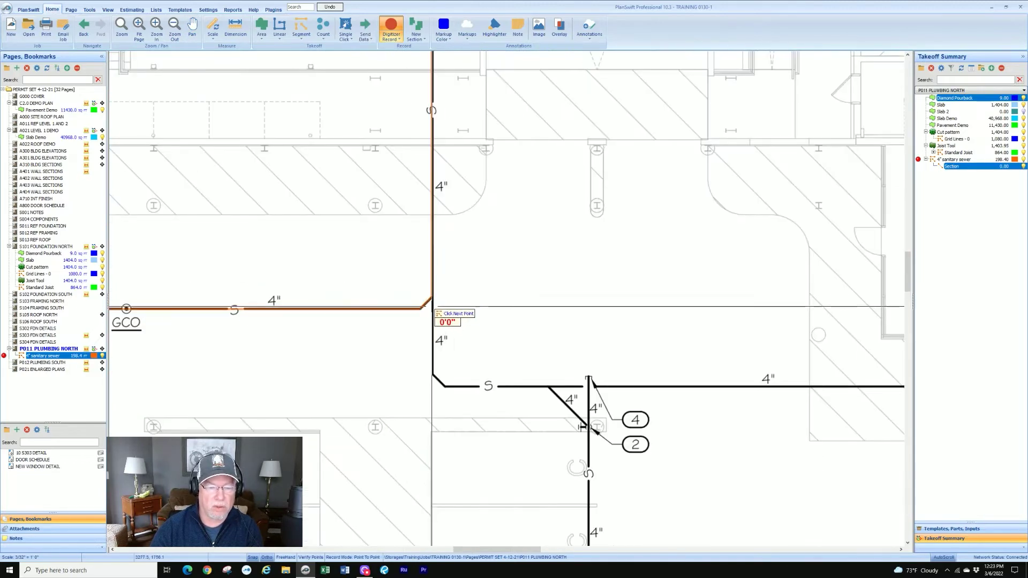
pyautogui.doubleClick(433, 373)
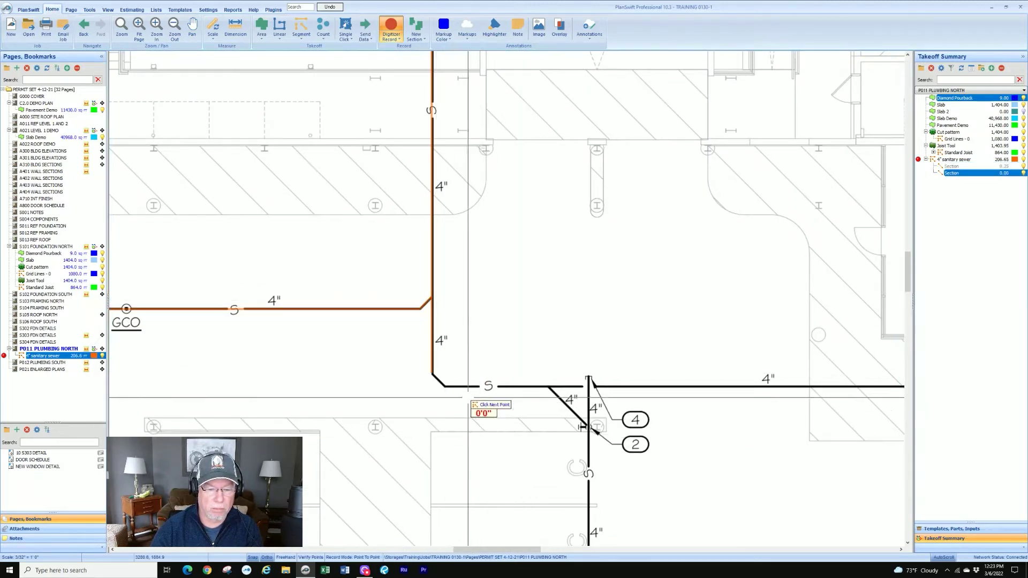
pyautogui.click(445, 386)
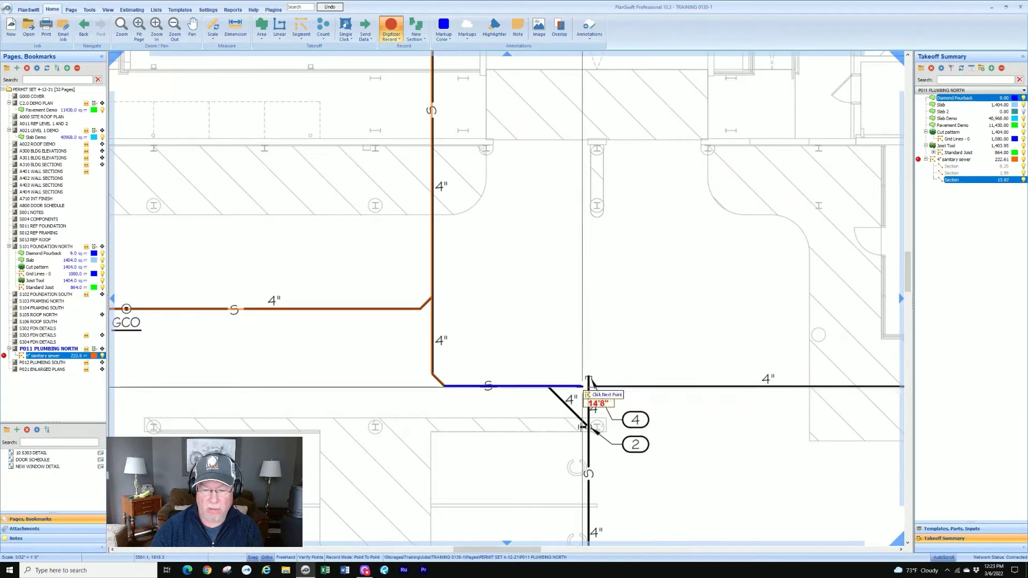
pyautogui.click(590, 385)
pyautogui.scroll(-3, 590, 385)
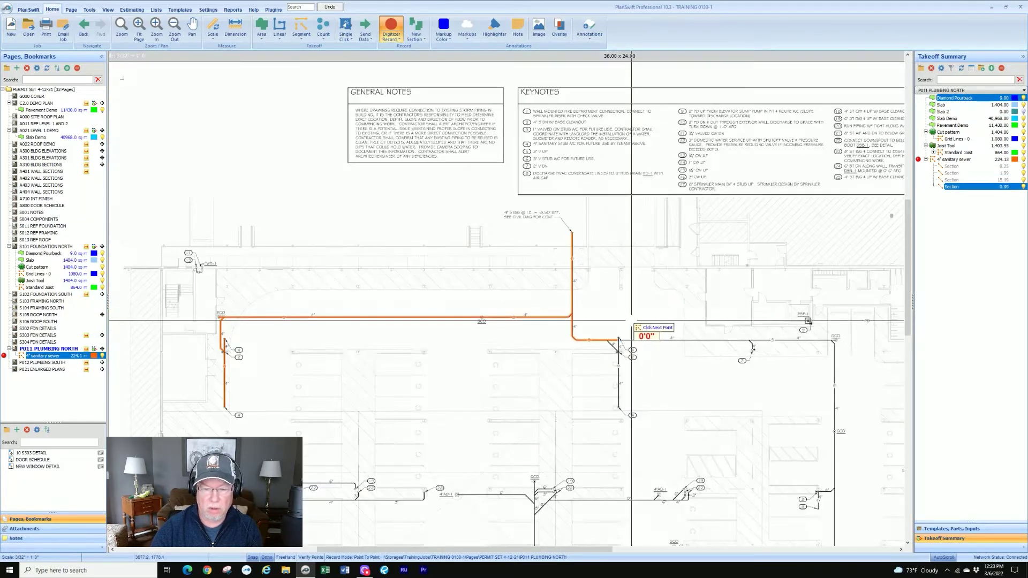
pyautogui.scroll(3, 642, 359)
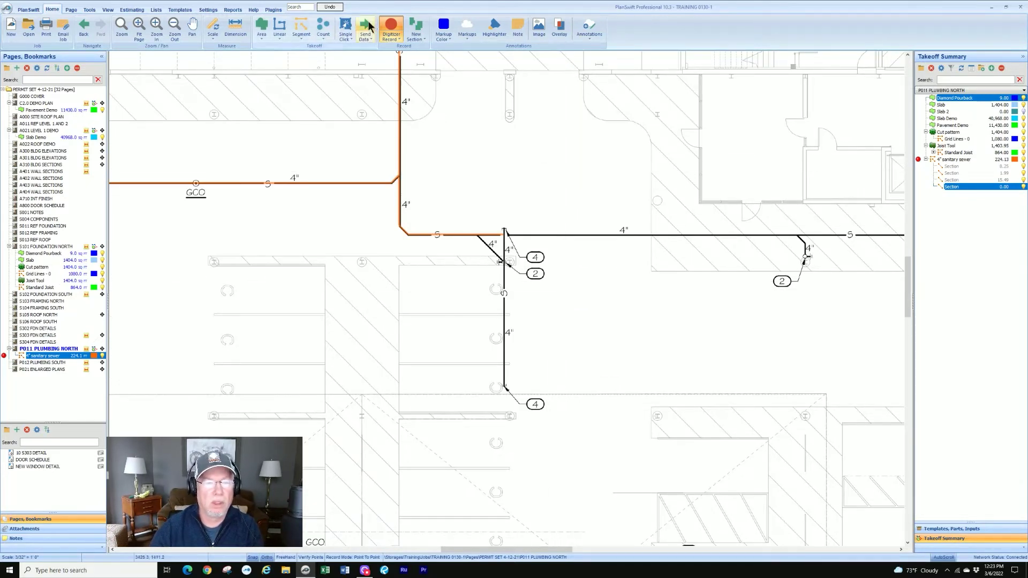
pyautogui.click(391, 26)
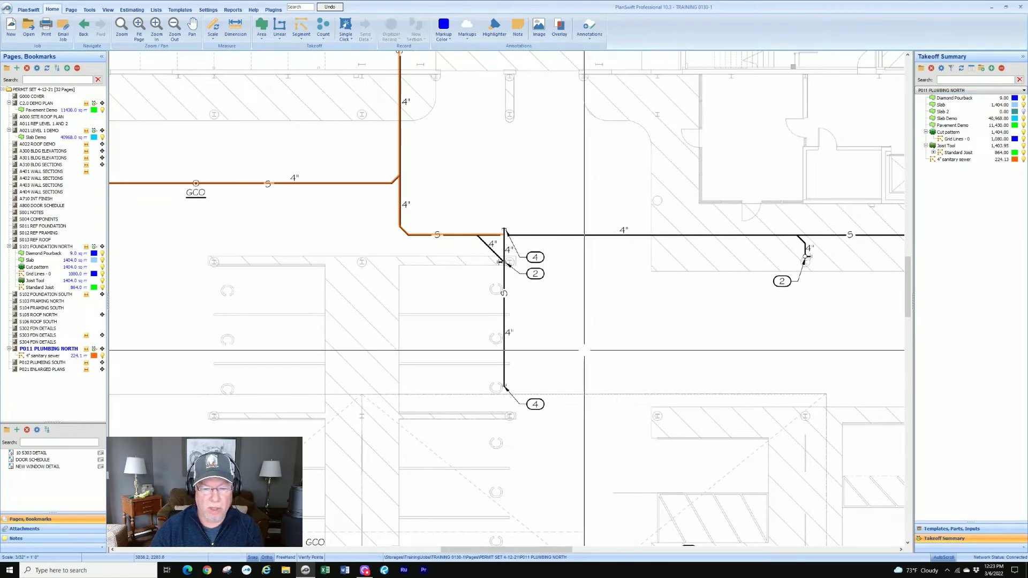
pyautogui.scroll(2, 519, 324)
pyautogui.scroll(-2, 514, 310)
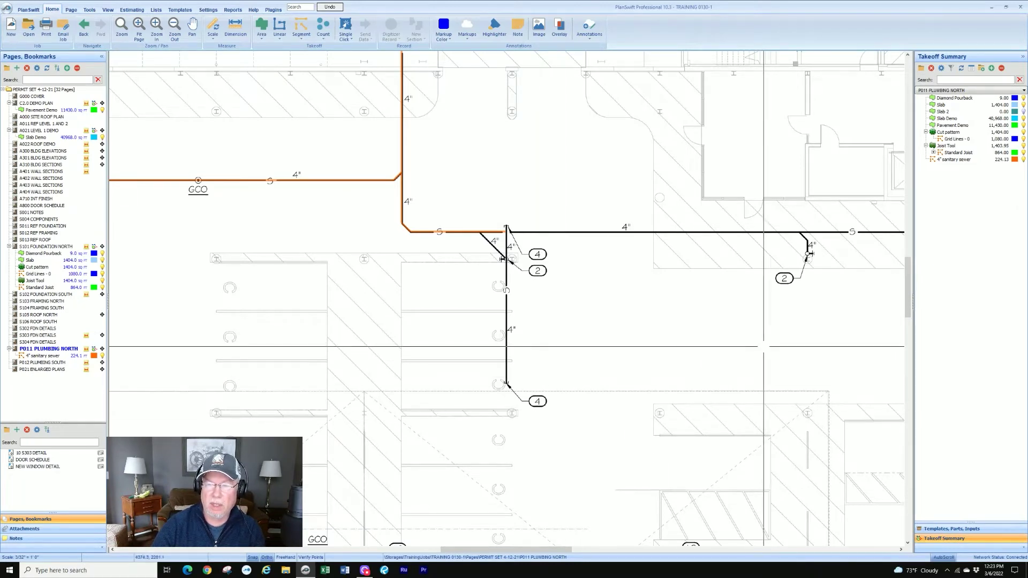
# Duplicate the 4" sanitary sewer item, rename the copy 6" sanitary sewer and colour it red
pyautogui.click(949, 158)
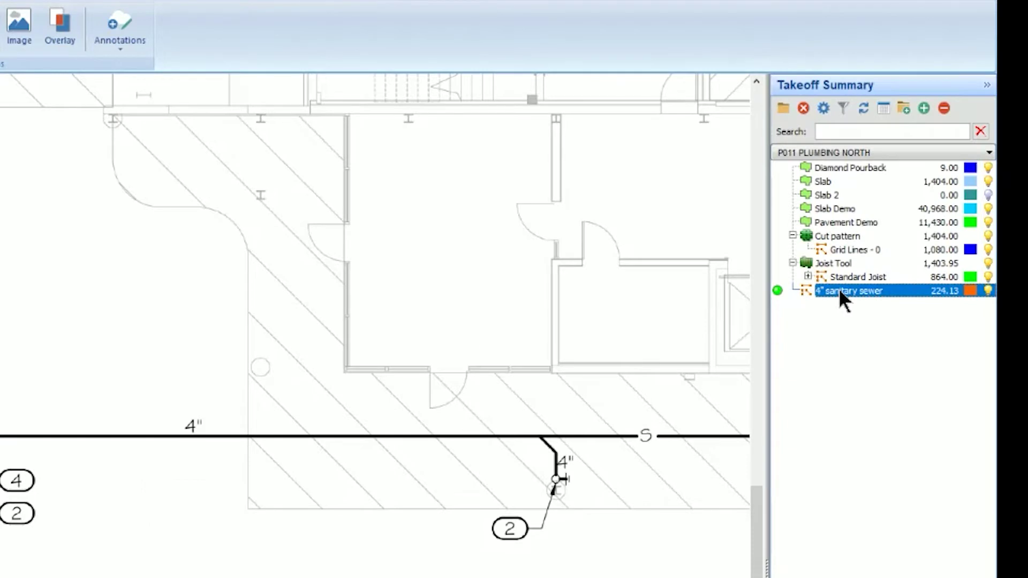
pyautogui.rightClick(840, 292)
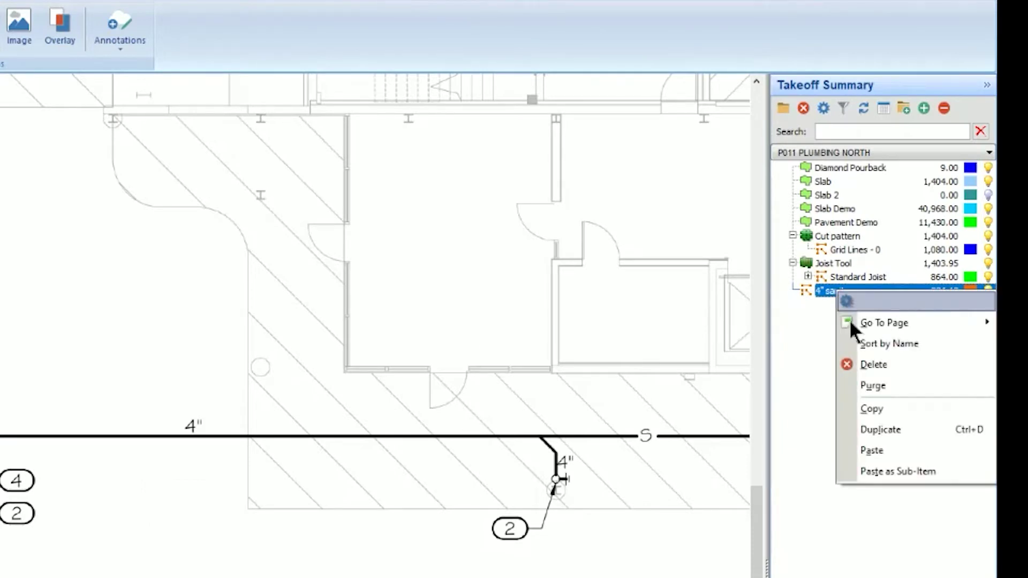
pyautogui.click(875, 431)
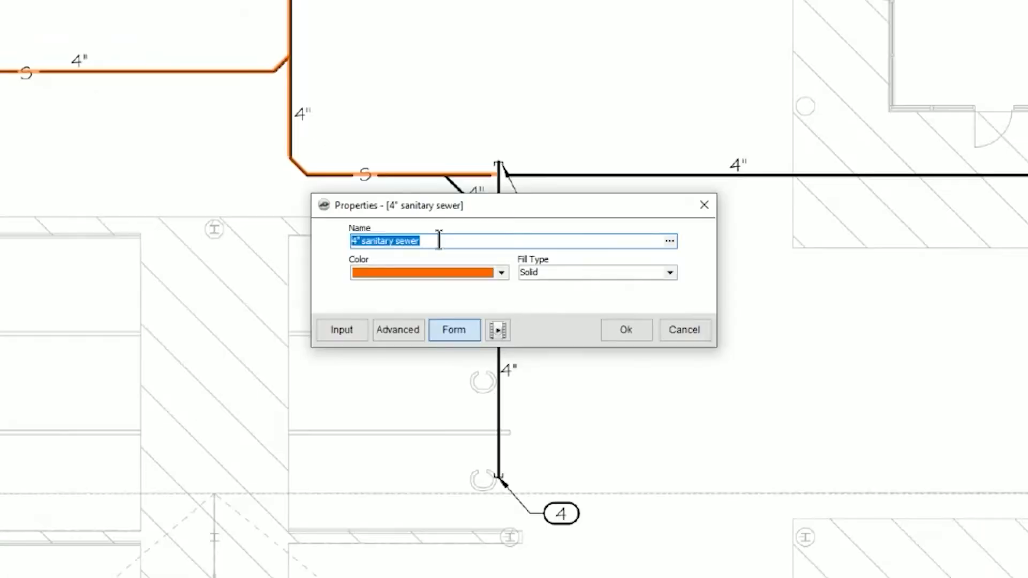
pyautogui.click(439, 240)
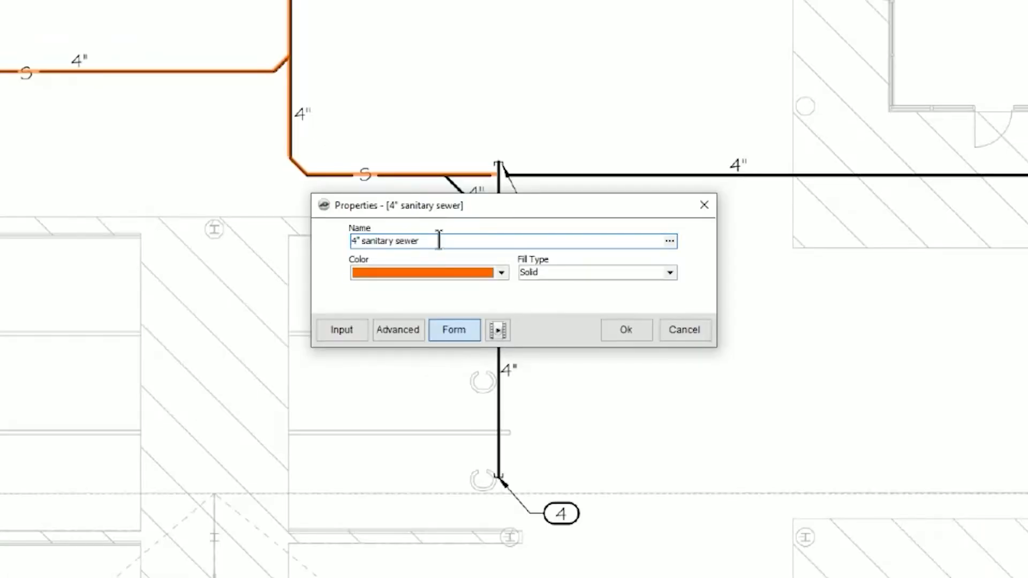
pyautogui.write('6')
pyautogui.press('Delete')
pyautogui.click(498, 272)
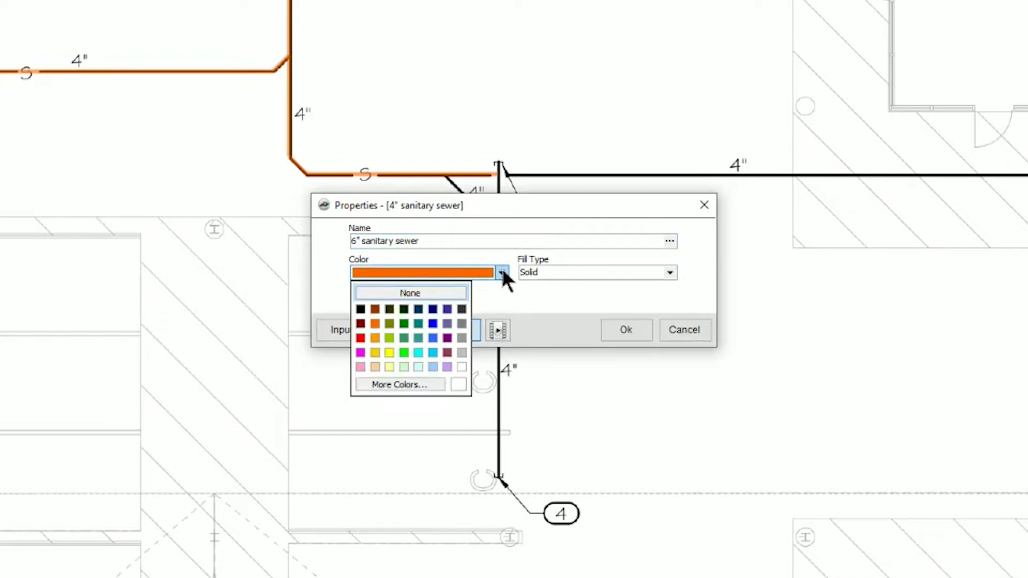
pyautogui.click(360, 338)
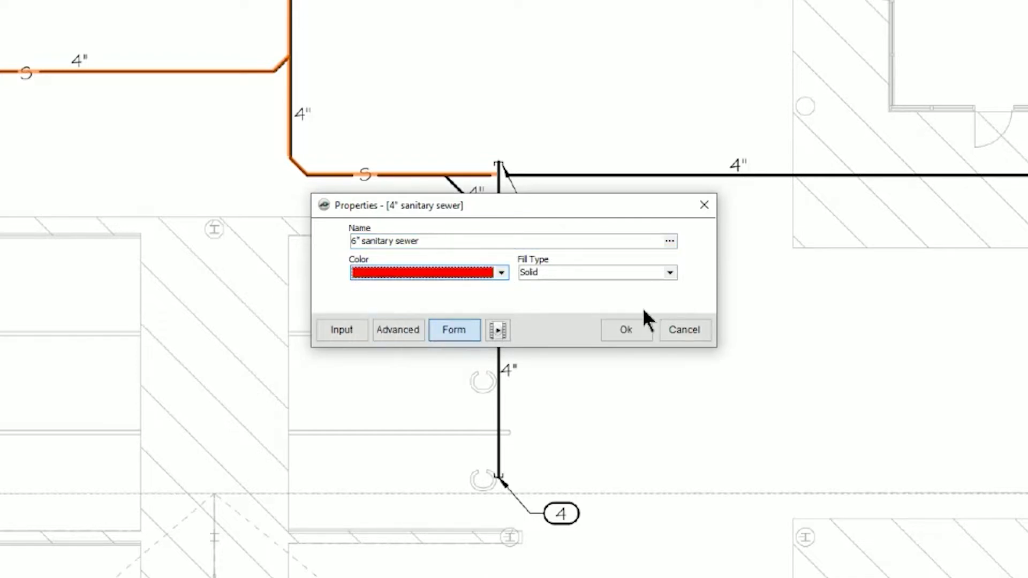
pyautogui.click(633, 329)
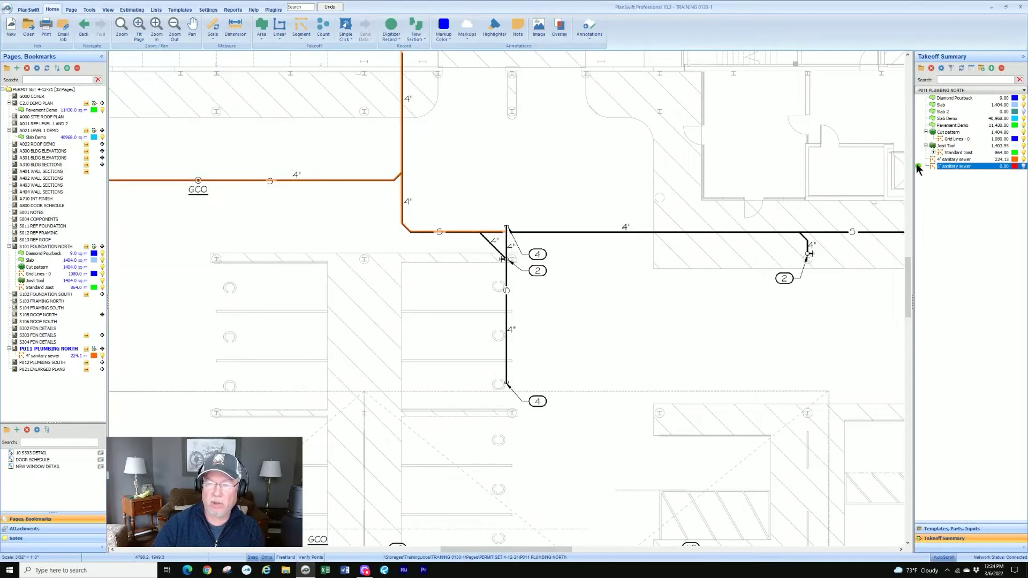
# Trace the red 6" sewer from the pipe junction down to tag 4, measuring 25.62 ft
pyautogui.click(918, 166)
pyautogui.scroll(5, 510, 223)
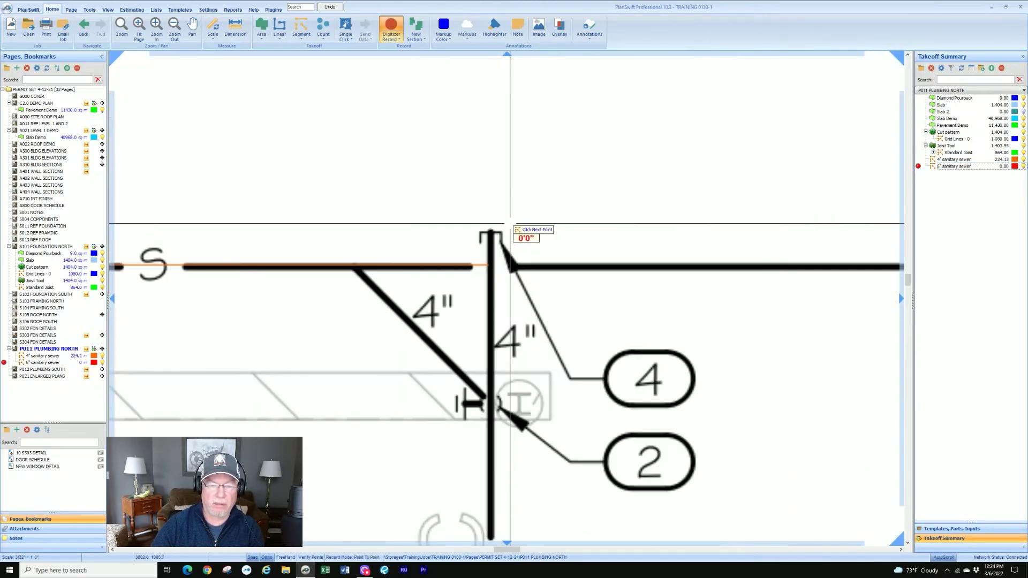
pyautogui.click(491, 233)
pyautogui.scroll(-3, 493, 234)
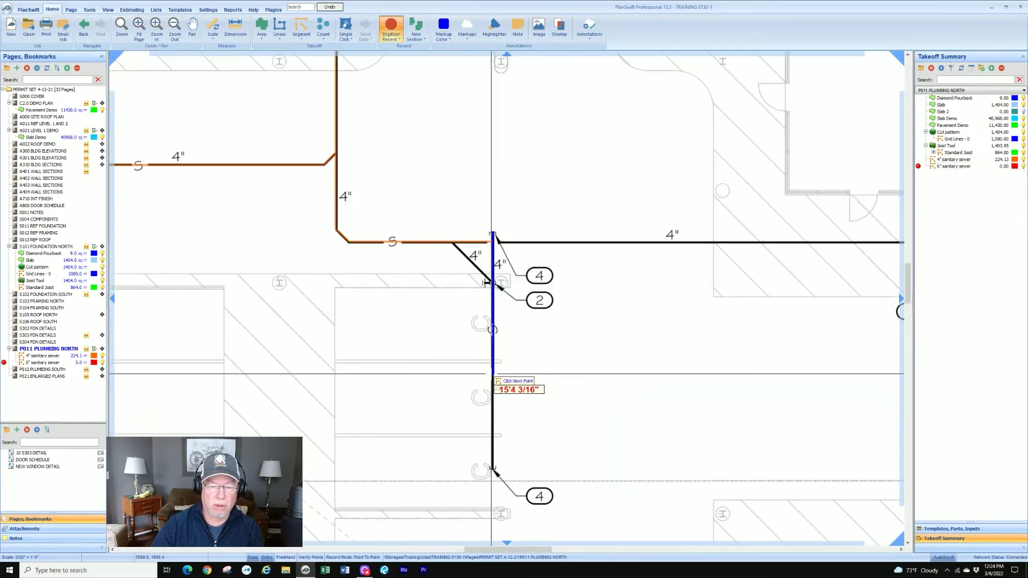
pyautogui.scroll(2, 514, 386)
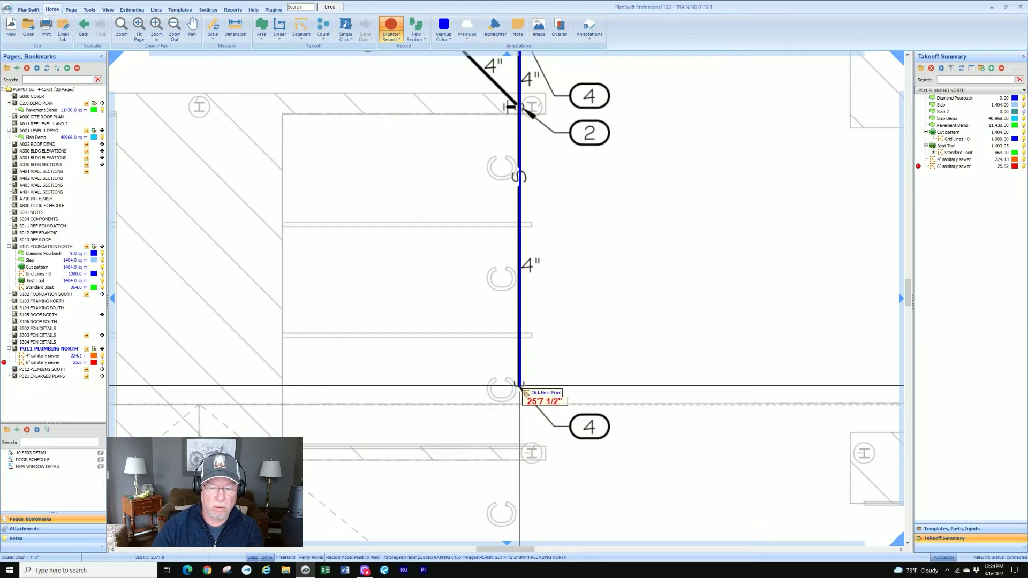
pyautogui.doubleClick(519, 384)
pyautogui.scroll(-3, 523, 383)
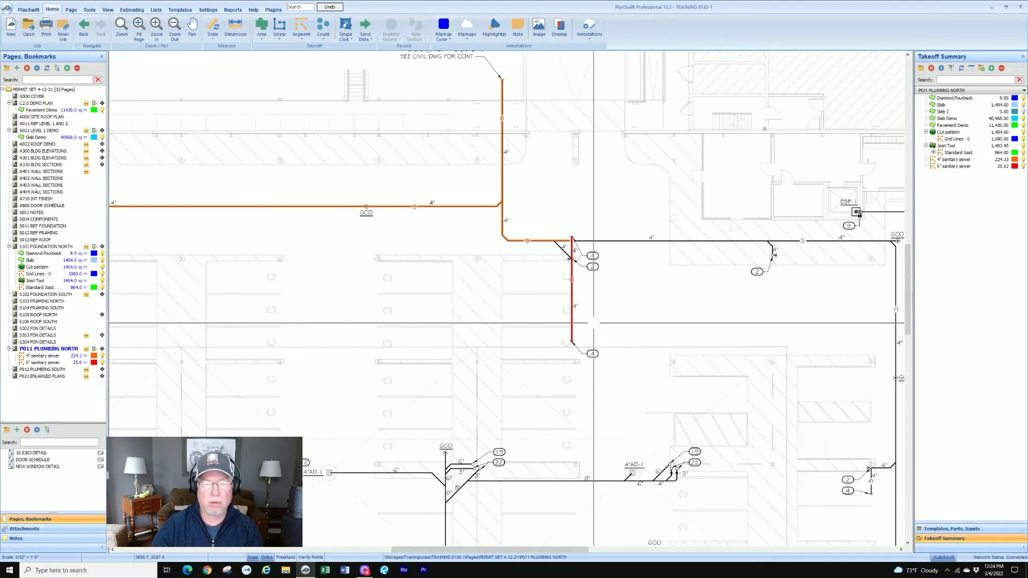
pyautogui.scroll(-3, 507, 301)
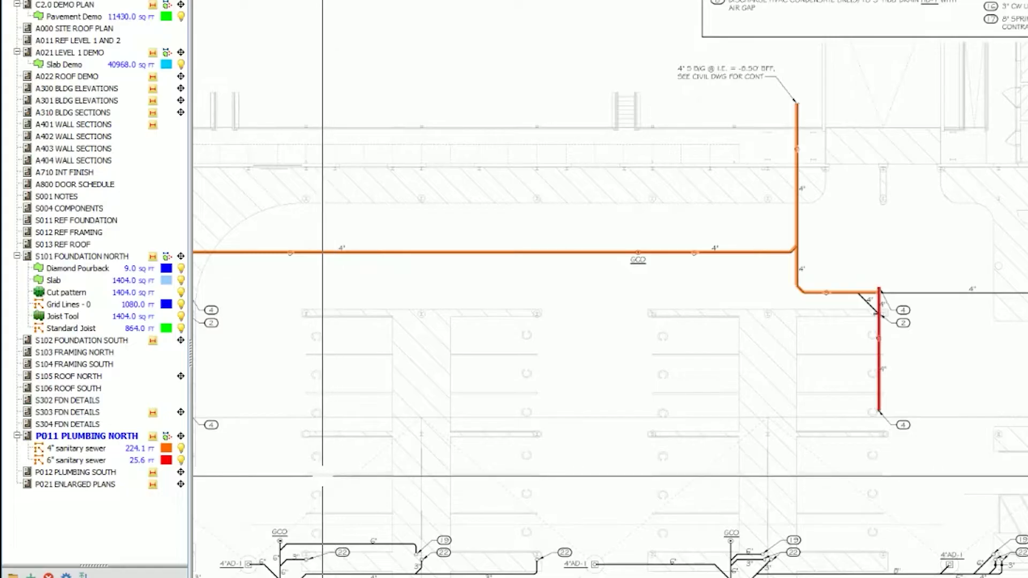
# Recolour the 6" sanitary sewer blue and zoom in on the 4" run near the GCO
pyautogui.click(164, 461)
pyautogui.click(166, 460)
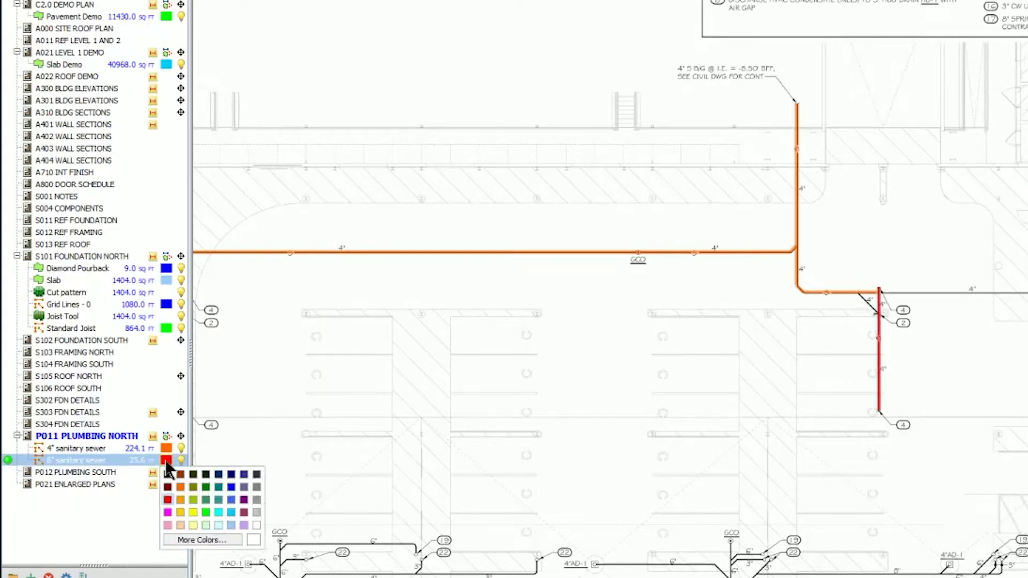
pyautogui.click(230, 487)
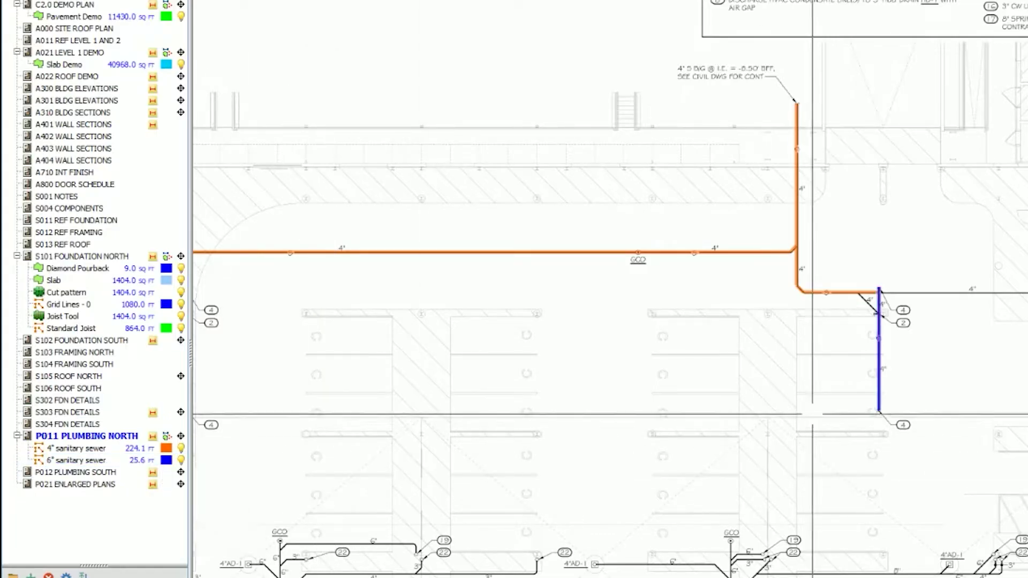
pyautogui.scroll(-2, 727, 358)
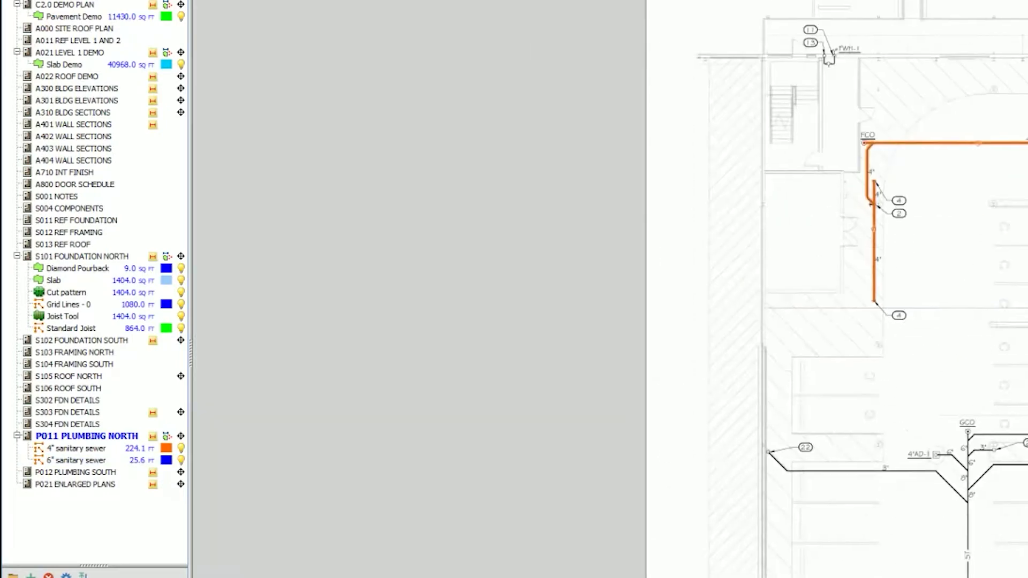
pyautogui.scroll(4, 653, 262)
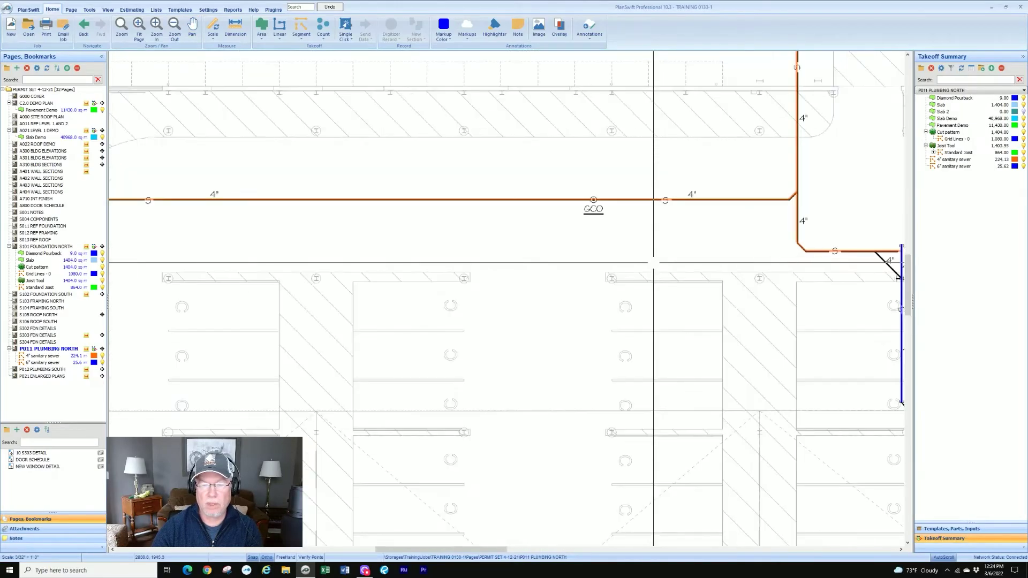
pyautogui.scroll(-2, 653, 262)
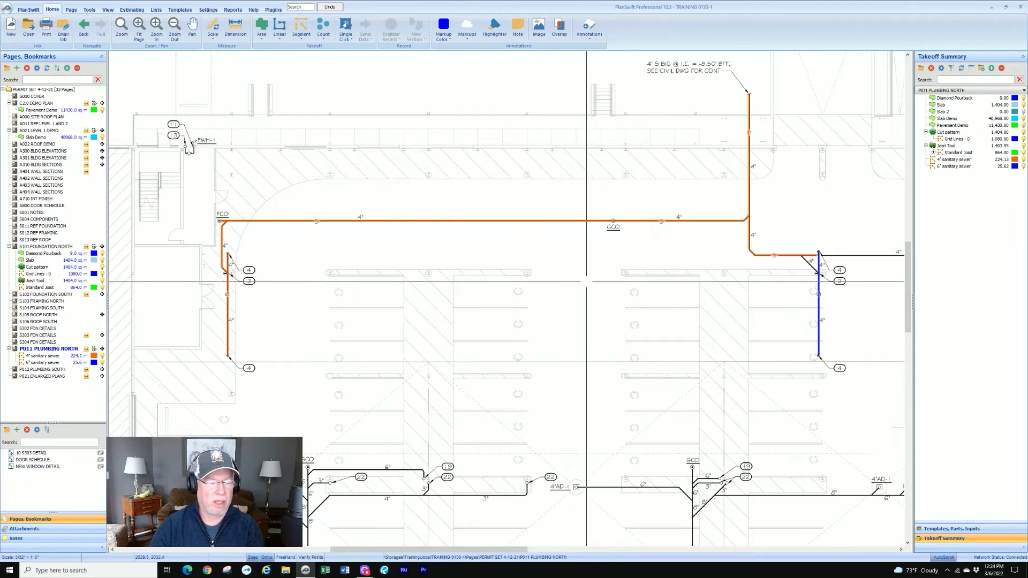
pyautogui.scroll(-1, 586, 281)
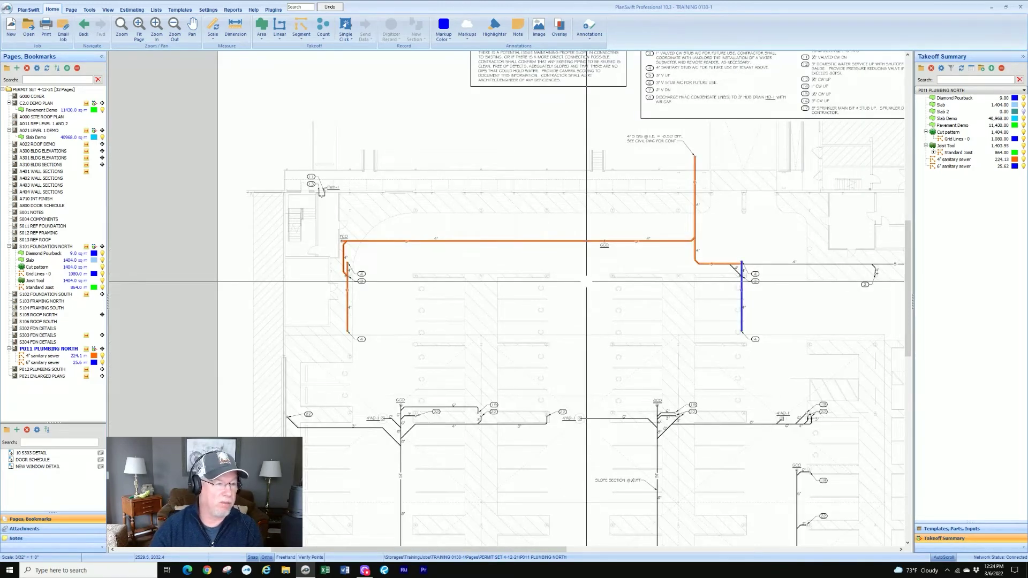
pyautogui.scroll(3, 510, 256)
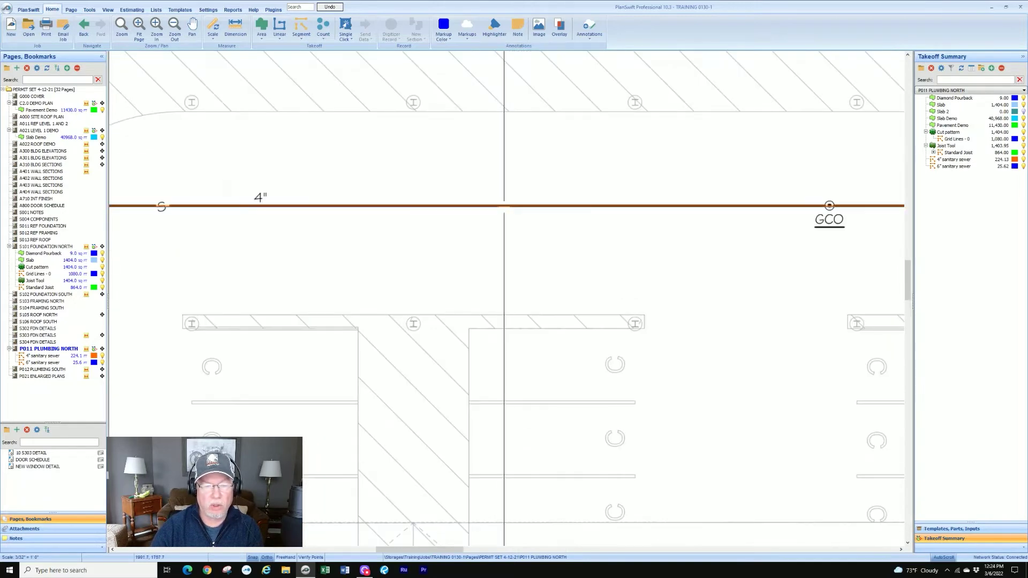
# Give the 4" sanitary sewer a line width formula of 1 and a Center line side
pyautogui.rightClick(504, 206)
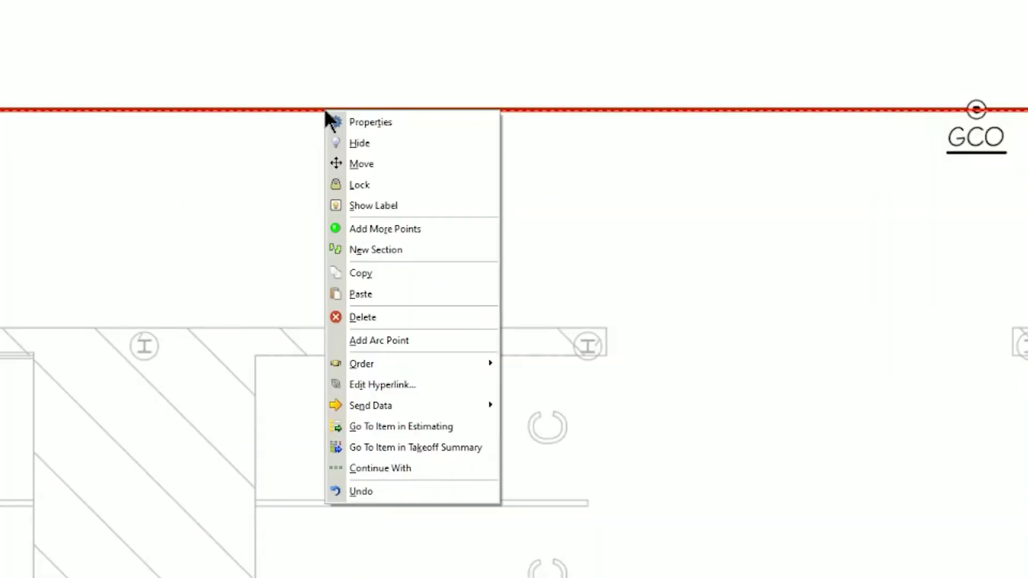
pyautogui.click(368, 122)
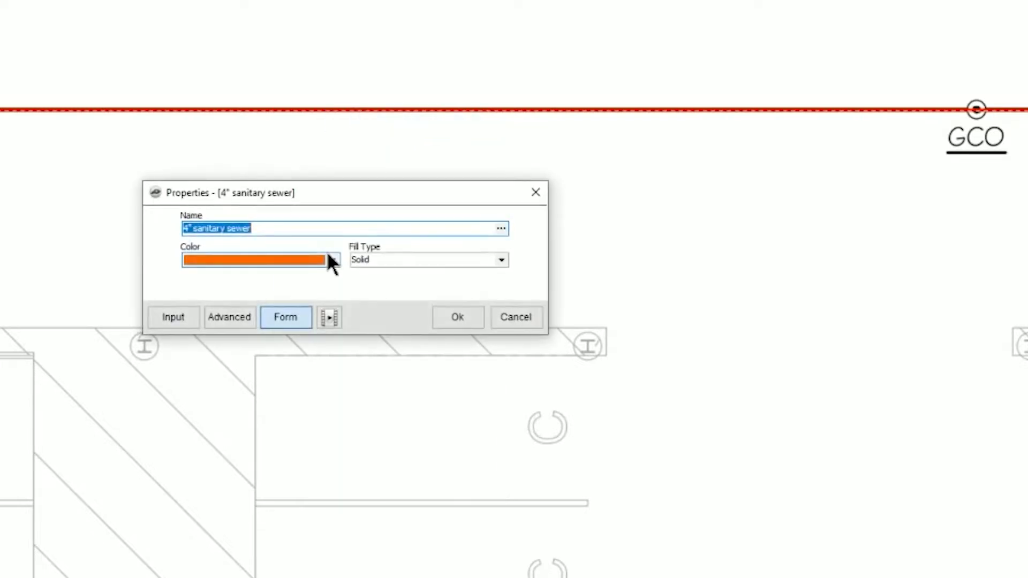
pyautogui.click(230, 317)
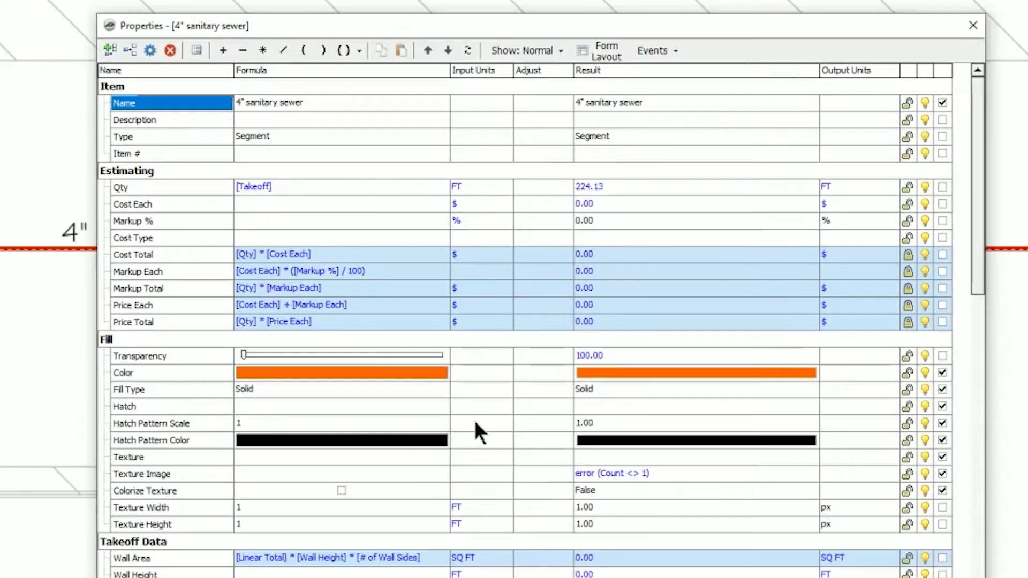
pyautogui.scroll(-4, 532, 391)
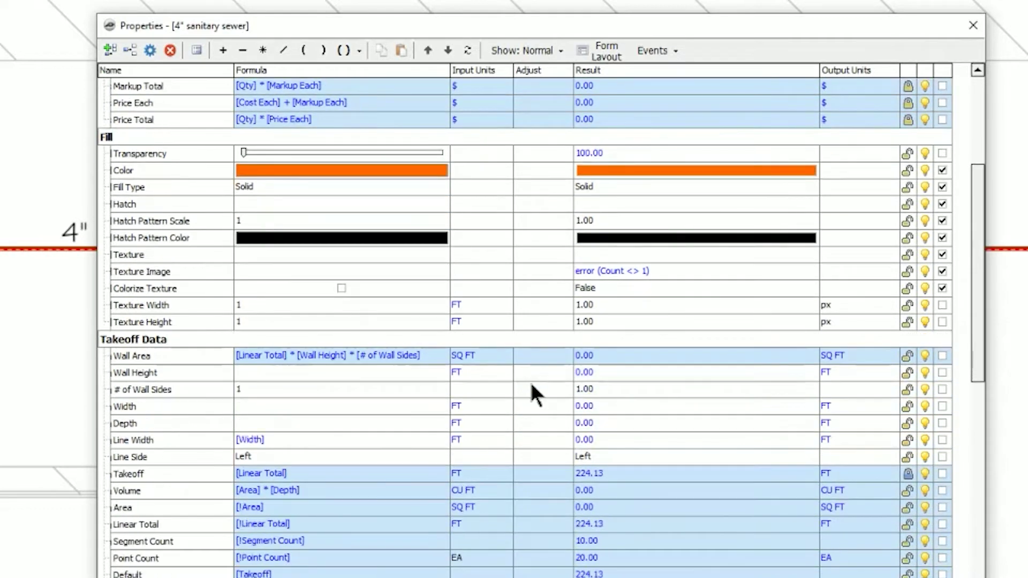
pyautogui.scroll(-2, 532, 387)
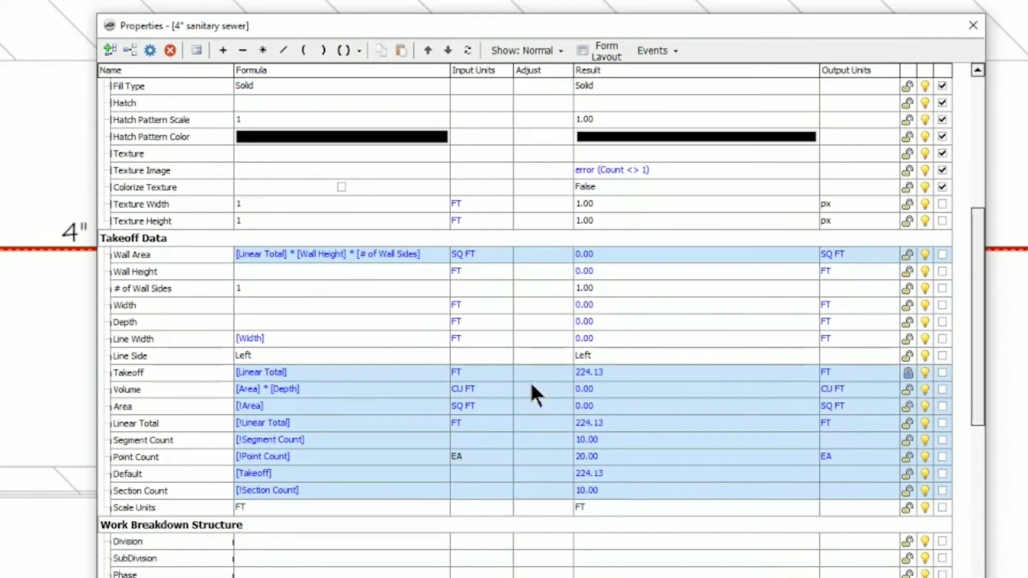
pyautogui.scroll(-2, 532, 386)
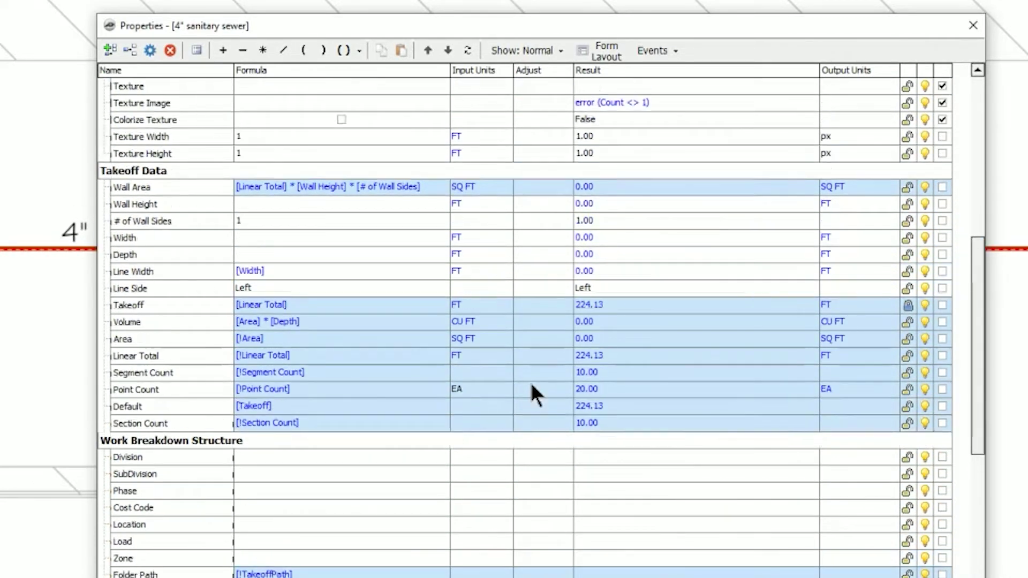
pyautogui.scroll(1, 532, 387)
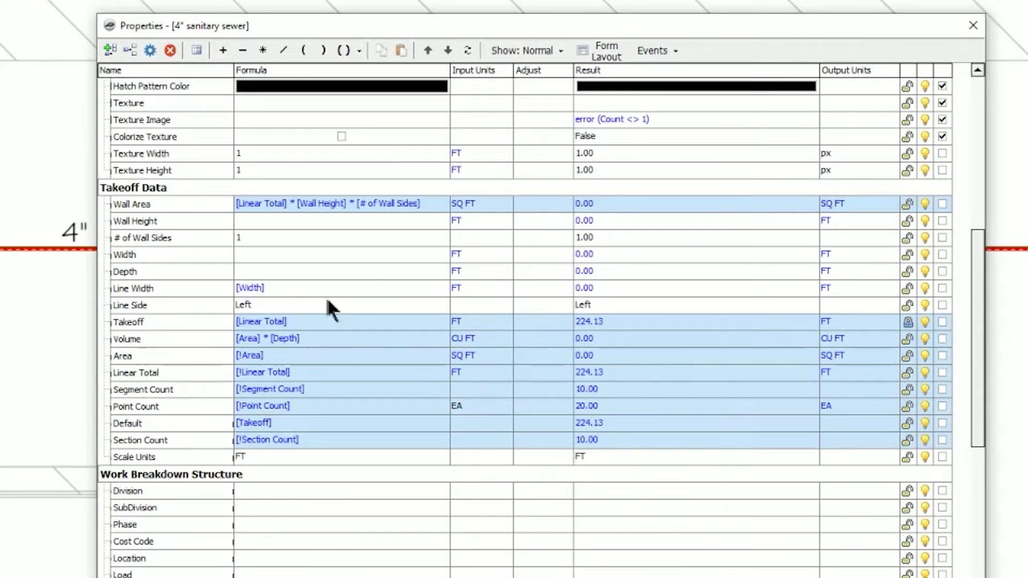
pyautogui.click(285, 284)
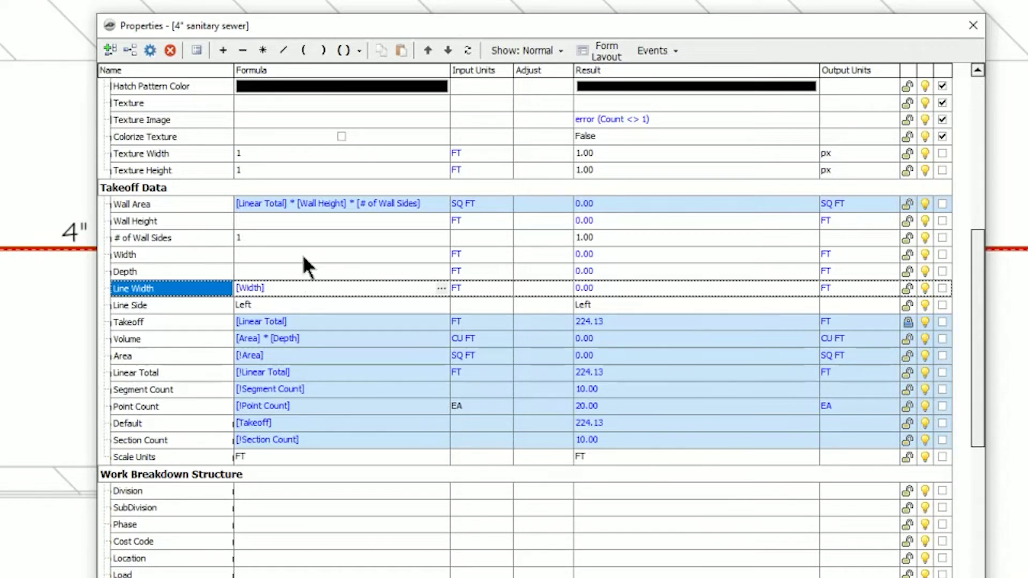
pyautogui.click(283, 286)
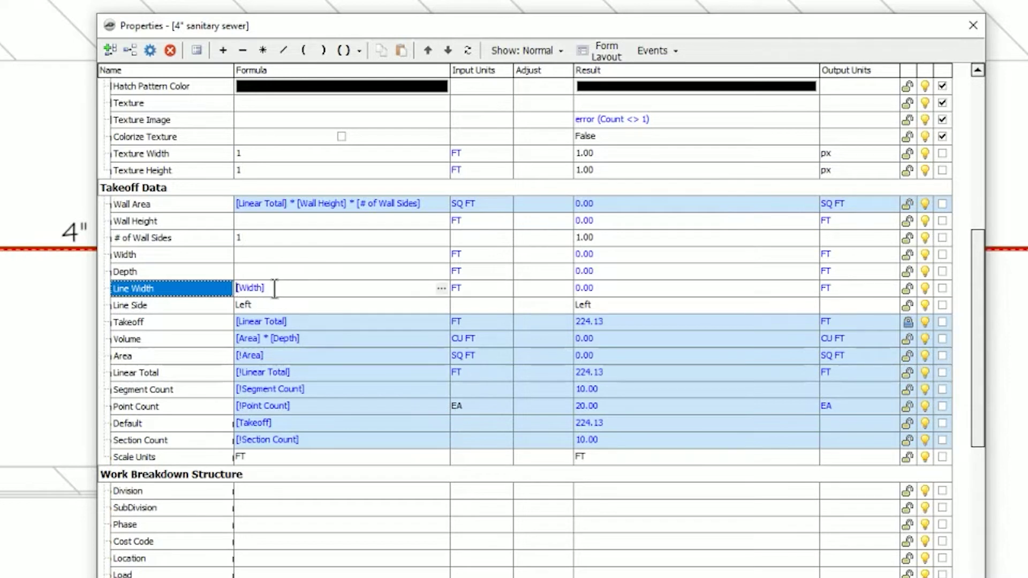
pyautogui.moveTo(273, 288); pyautogui.dragTo(224, 289)
pyautogui.write('1')
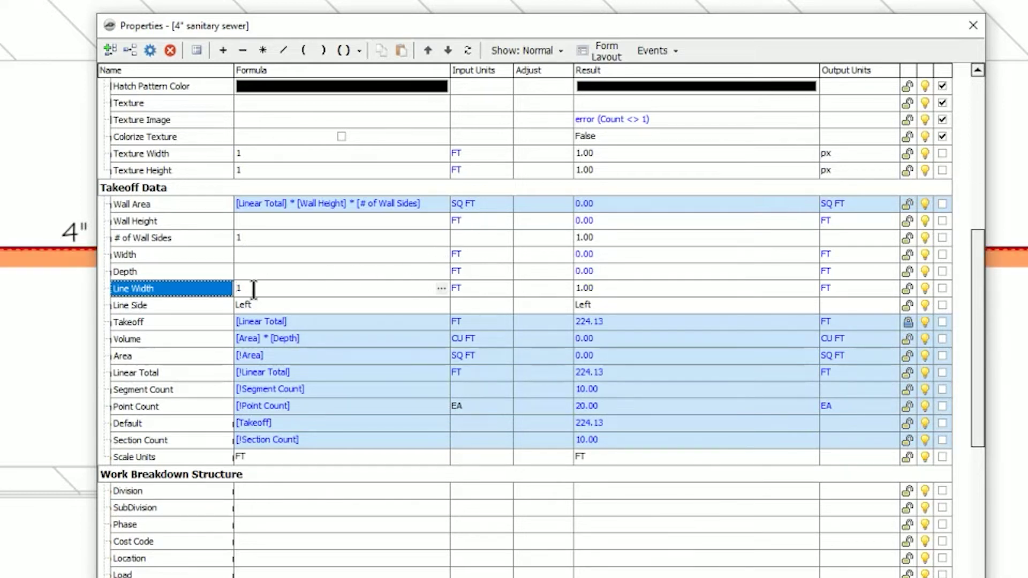
pyautogui.click(443, 303)
pyautogui.click(442, 304)
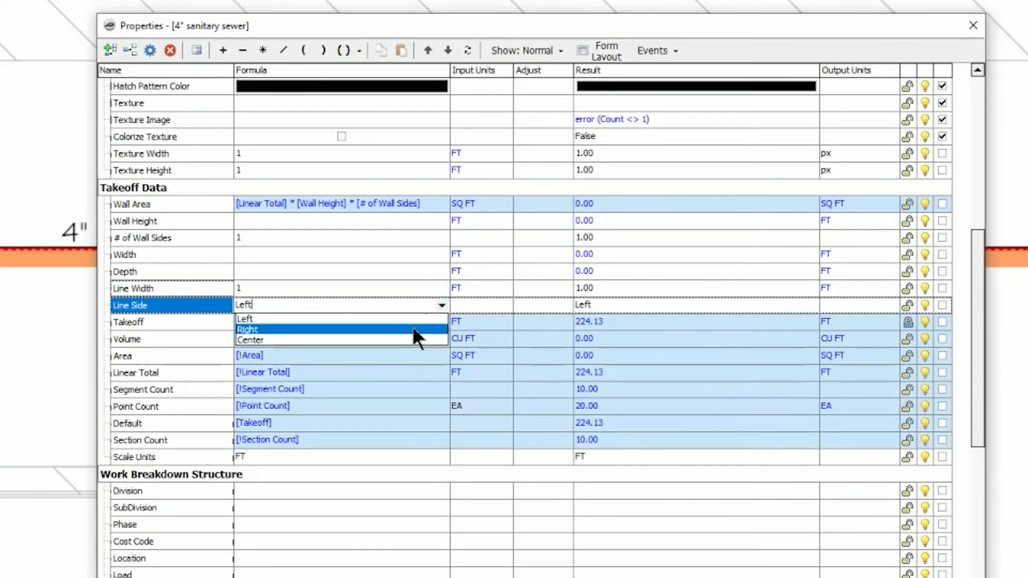
pyautogui.click(410, 340)
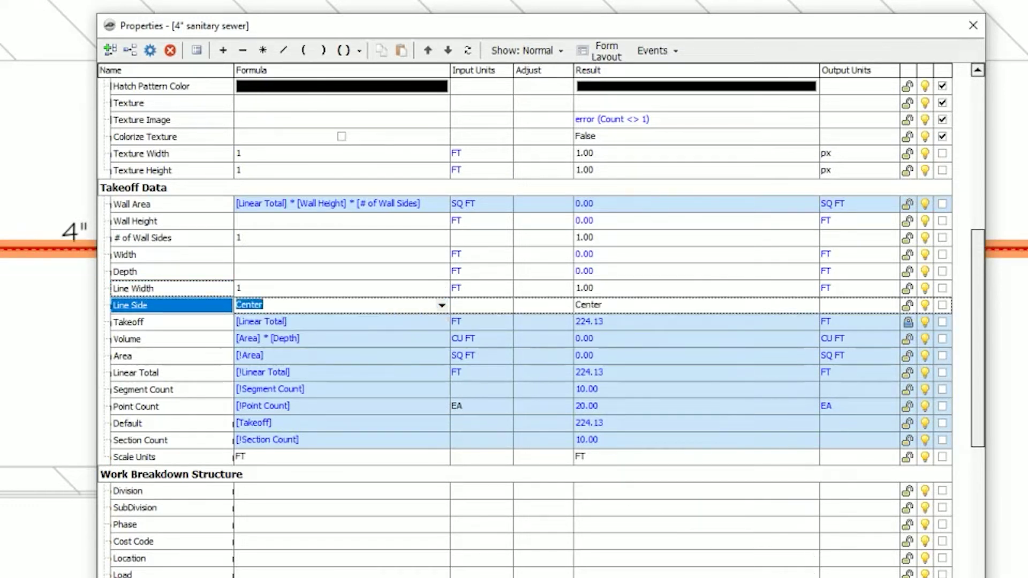
pyautogui.press('Escape')
# Zoom out to the full sheet, then in on the blue 6" line meeting the orange band
pyautogui.scroll(-5, 563, 294)
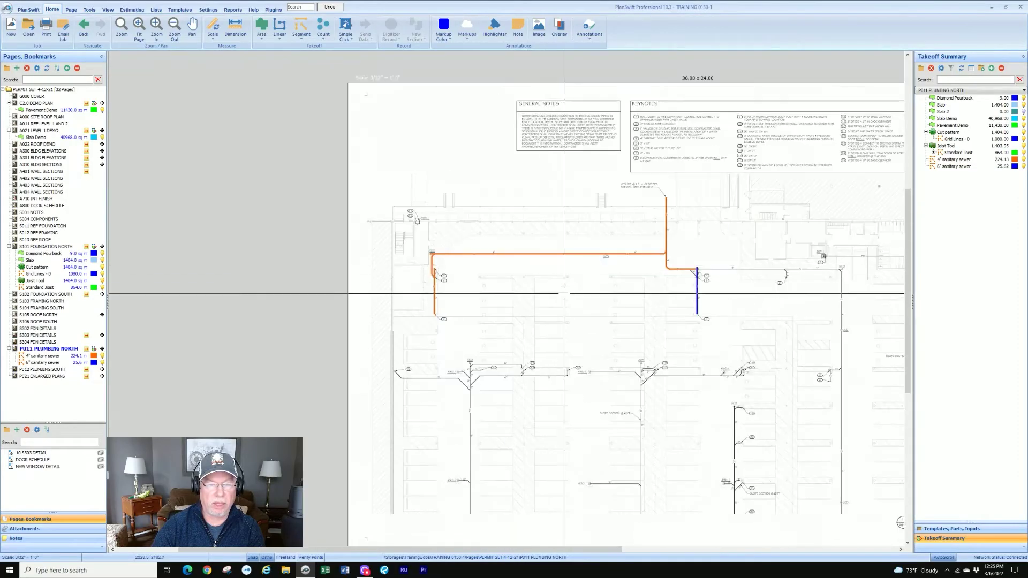
pyautogui.scroll(4, 546, 275)
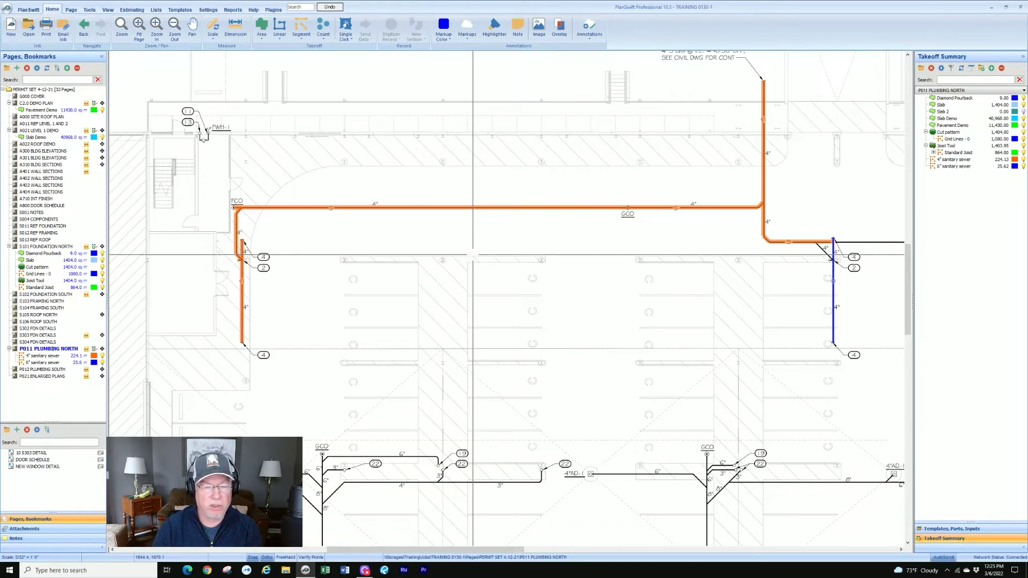
pyautogui.scroll(-4, 472, 256)
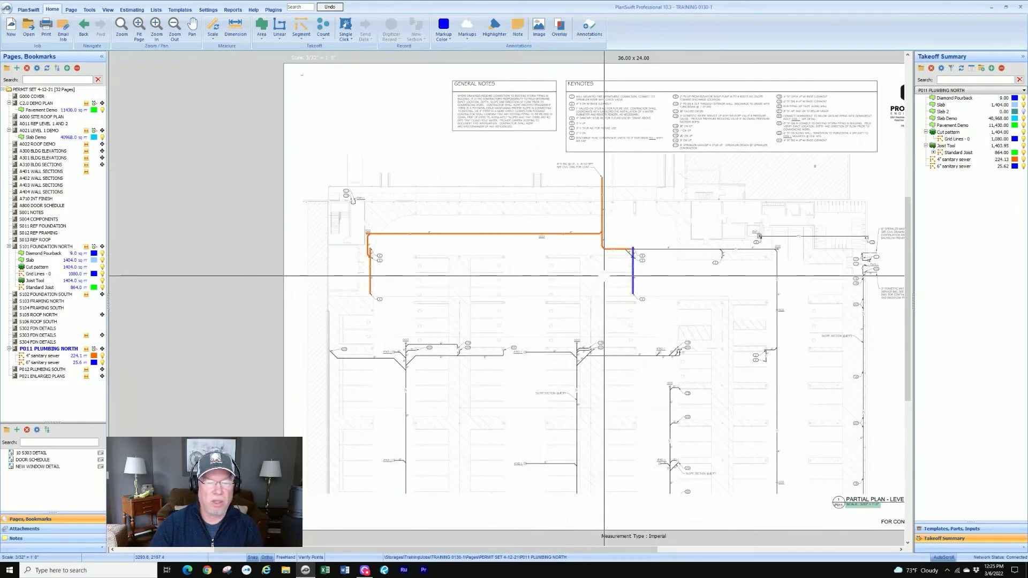
pyautogui.scroll(4, 606, 273)
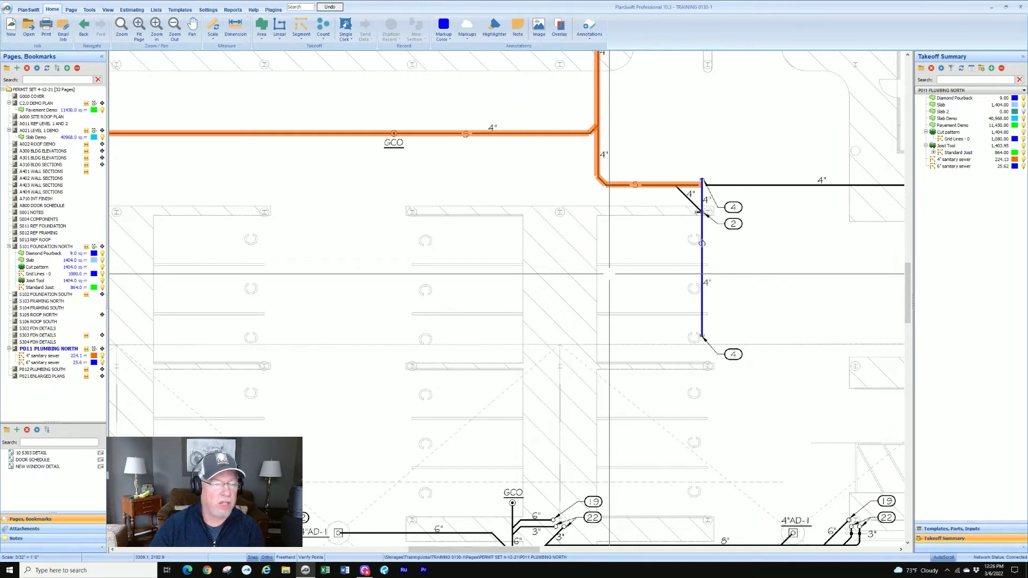
# Replace the blue 6" sewer's [Width] line width with 1 and set its line side to Center
pyautogui.click(701, 255)
pyautogui.rightClick(701, 256)
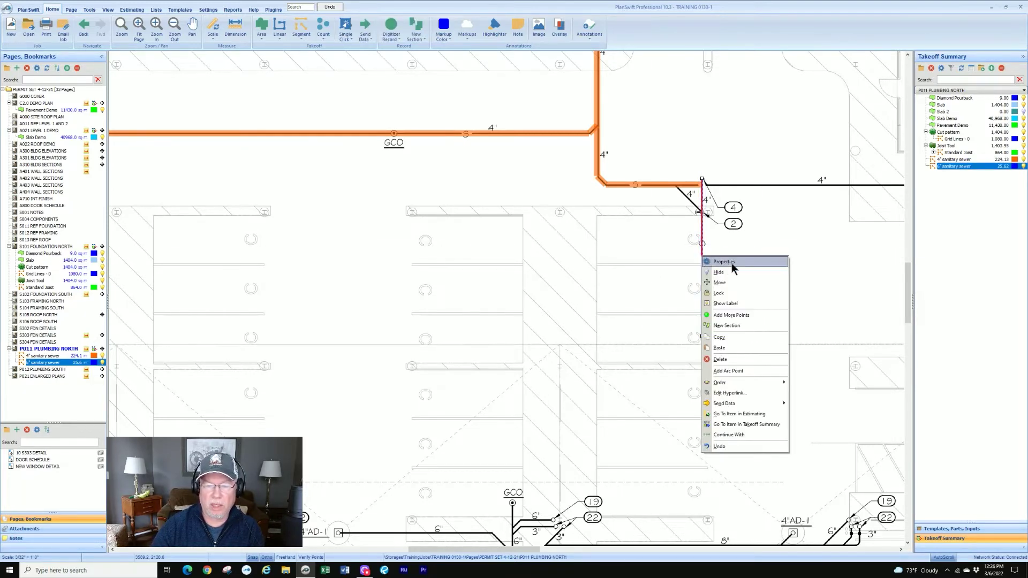
pyautogui.click(724, 262)
pyautogui.click(453, 310)
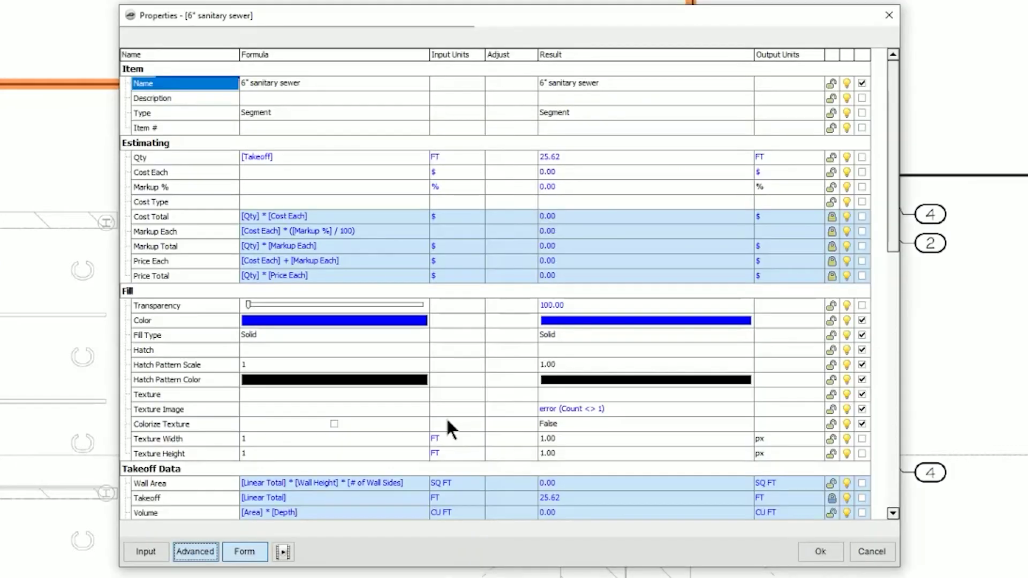
pyautogui.scroll(-3, 378, 329)
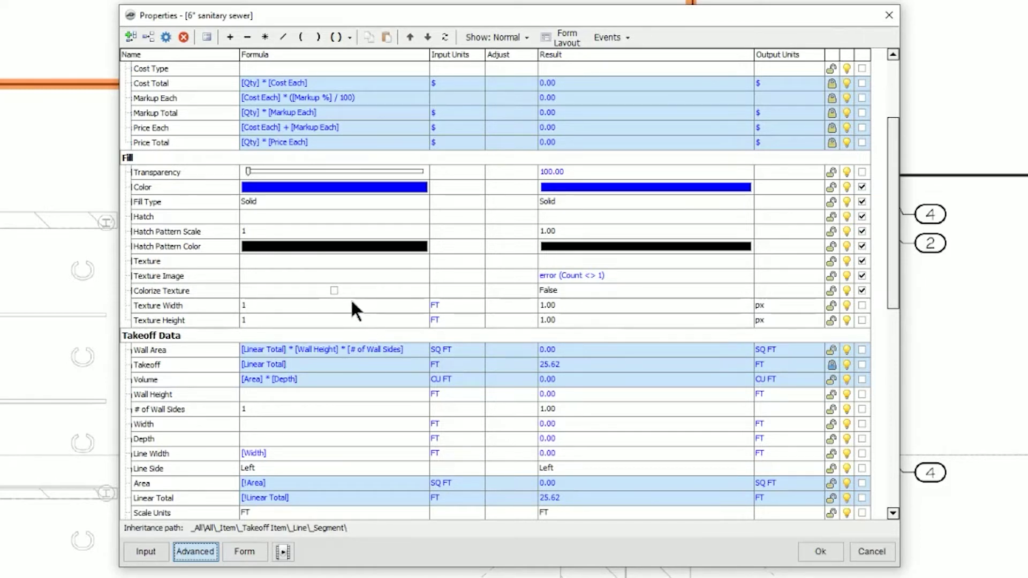
pyautogui.scroll(-2, 281, 322)
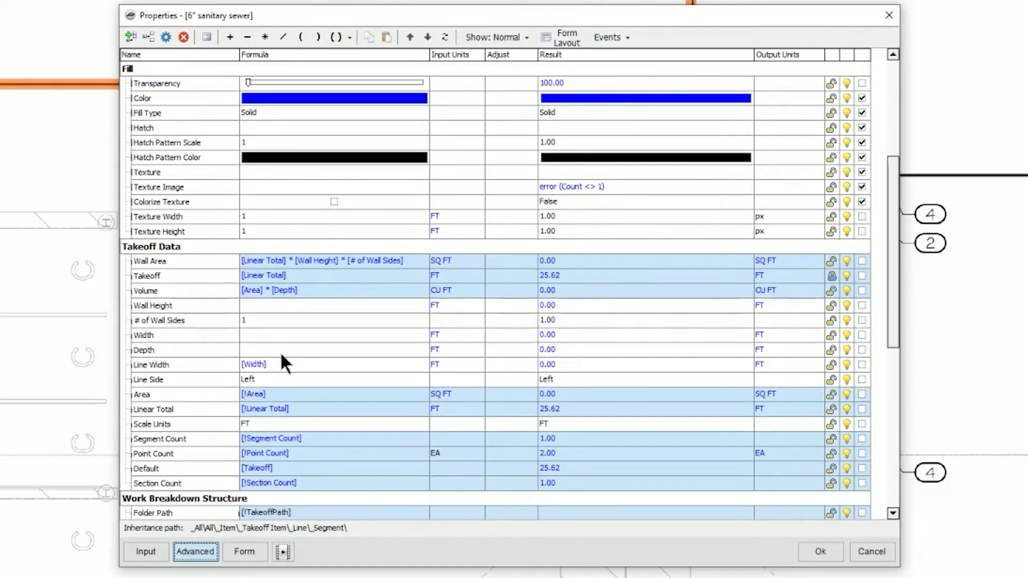
pyautogui.click(287, 368)
pyautogui.moveTo(284, 365); pyautogui.dragTo(227, 365)
pyautogui.write('1')
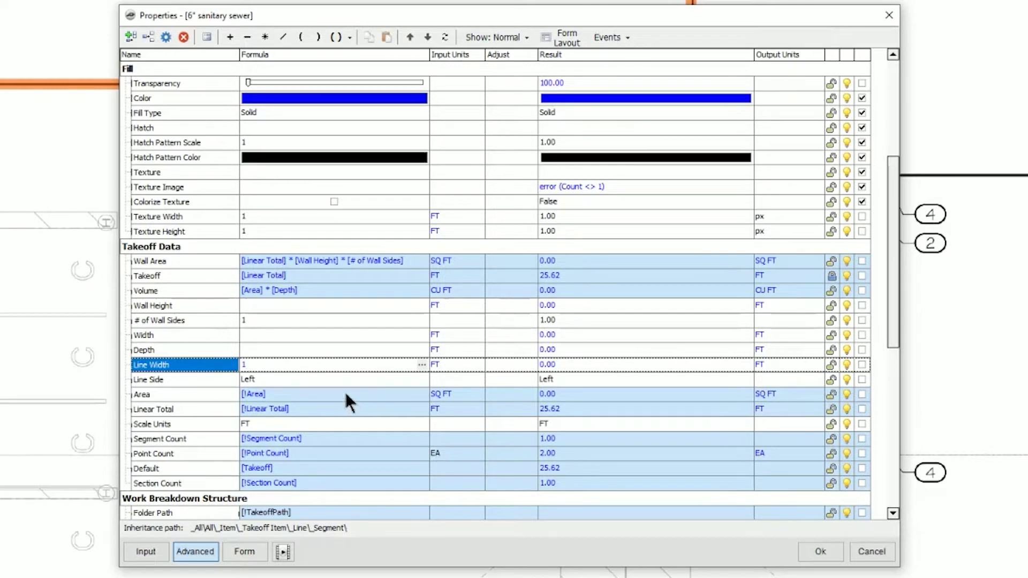
pyautogui.click(374, 378)
pyautogui.click(423, 379)
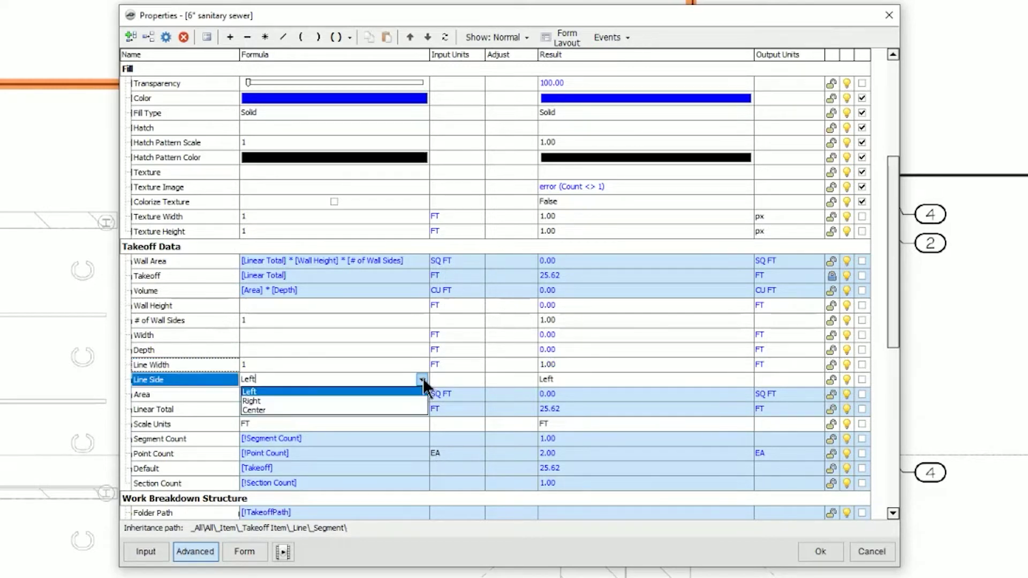
pyautogui.click(386, 410)
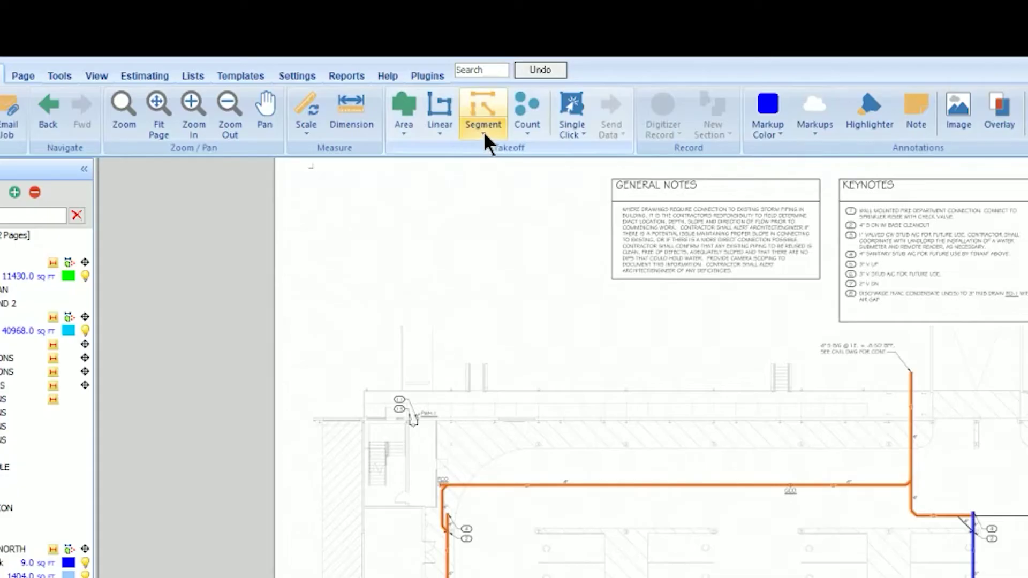
pyautogui.click(484, 131)
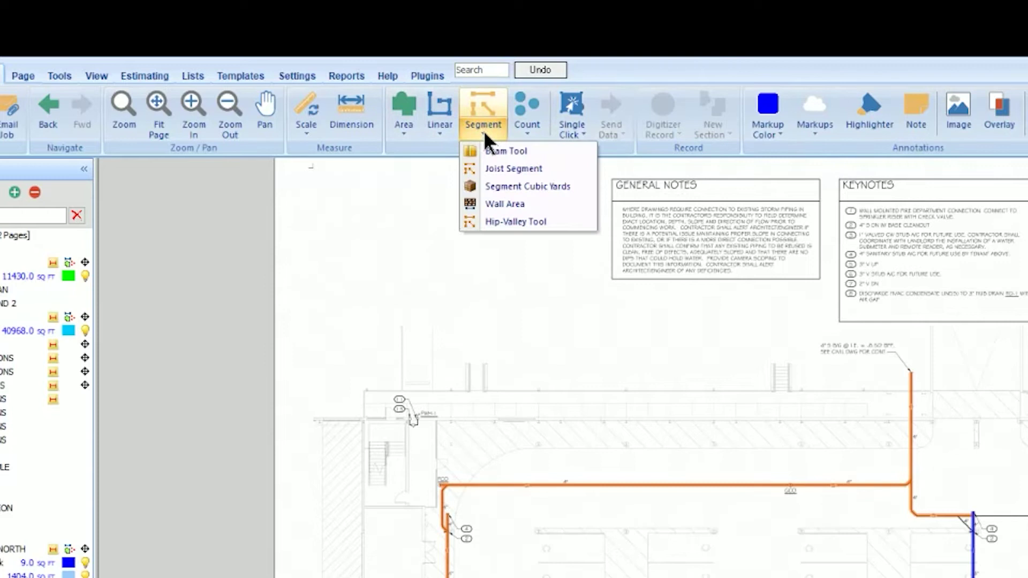
pyautogui.click(504, 204)
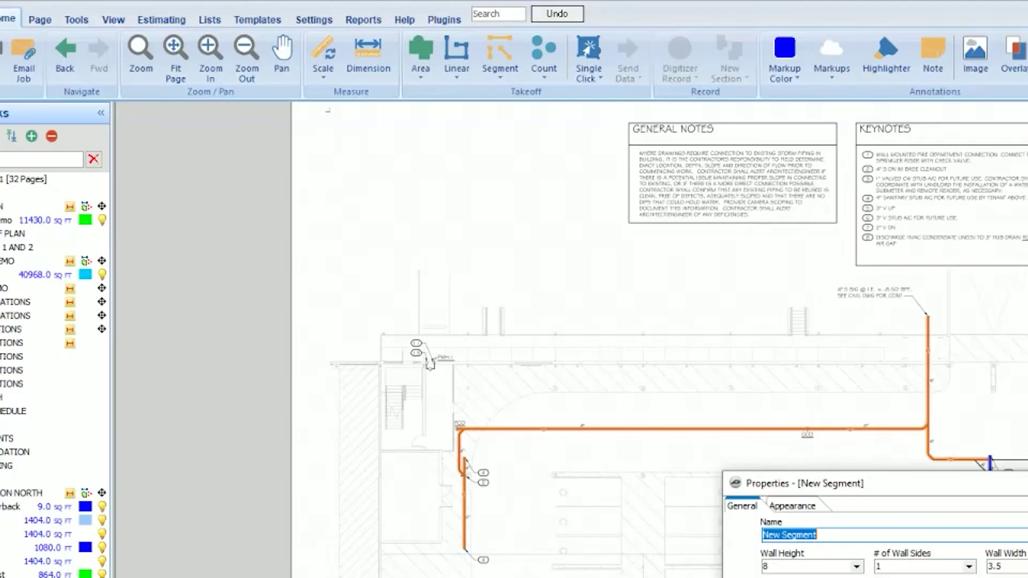
pyautogui.click(627, 368)
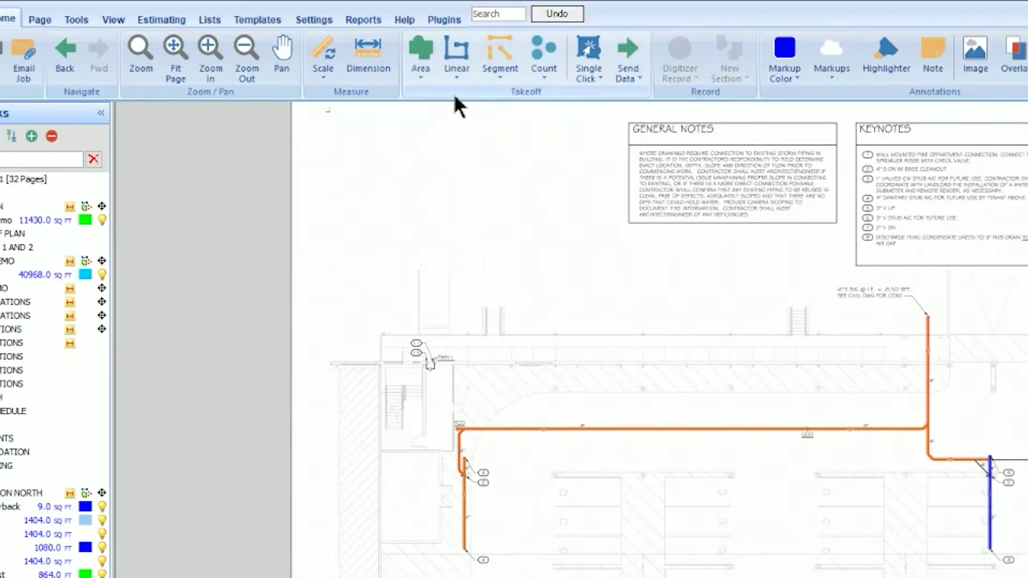
pyautogui.click(500, 74)
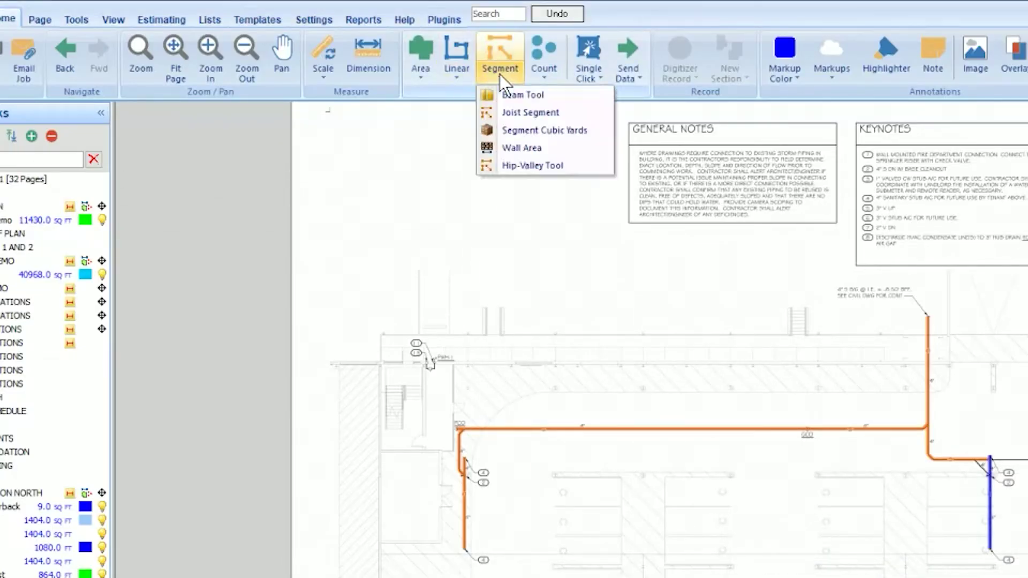
pyautogui.click(532, 165)
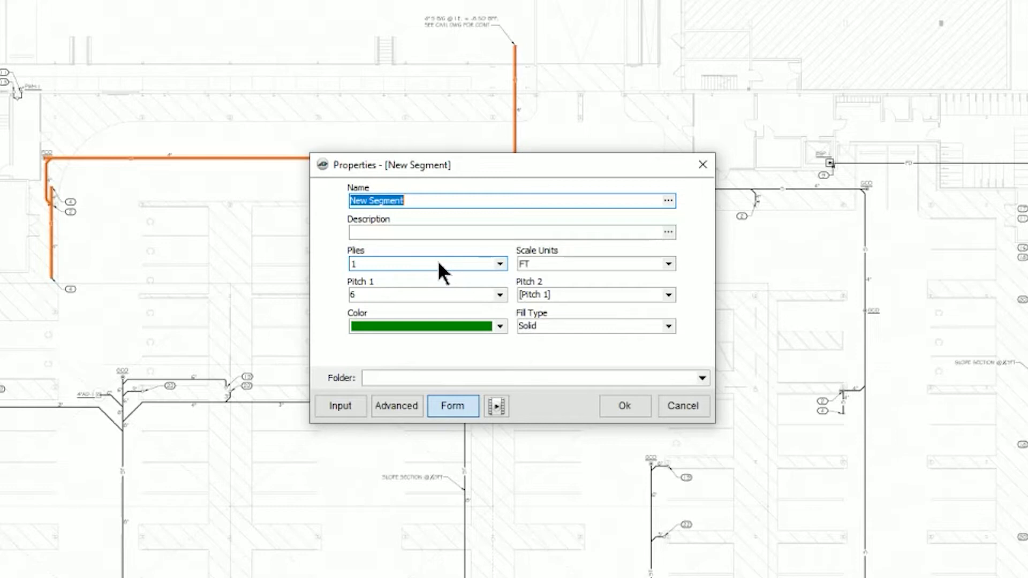
pyautogui.click(685, 405)
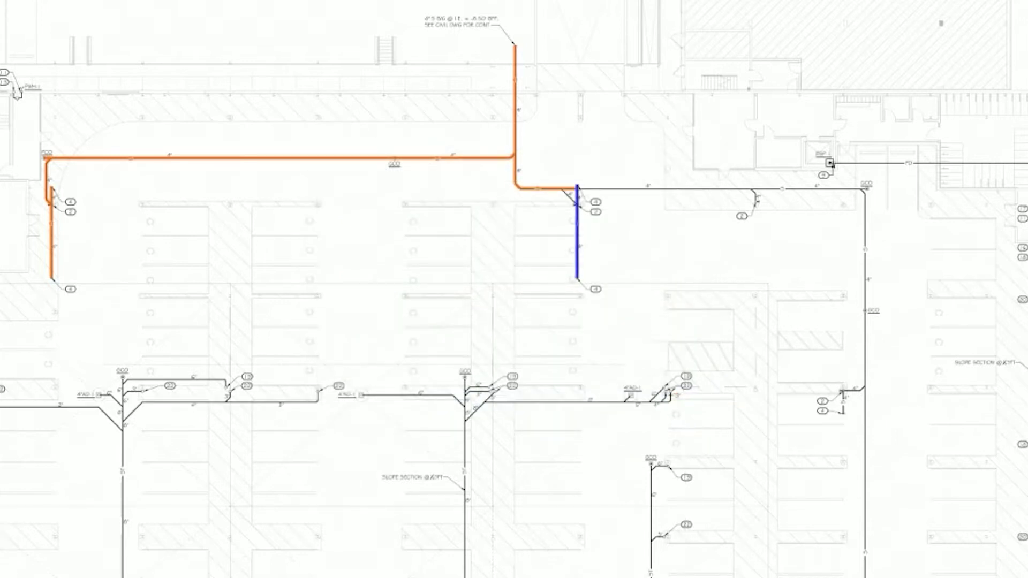
pyautogui.doubleClick(227, 397)
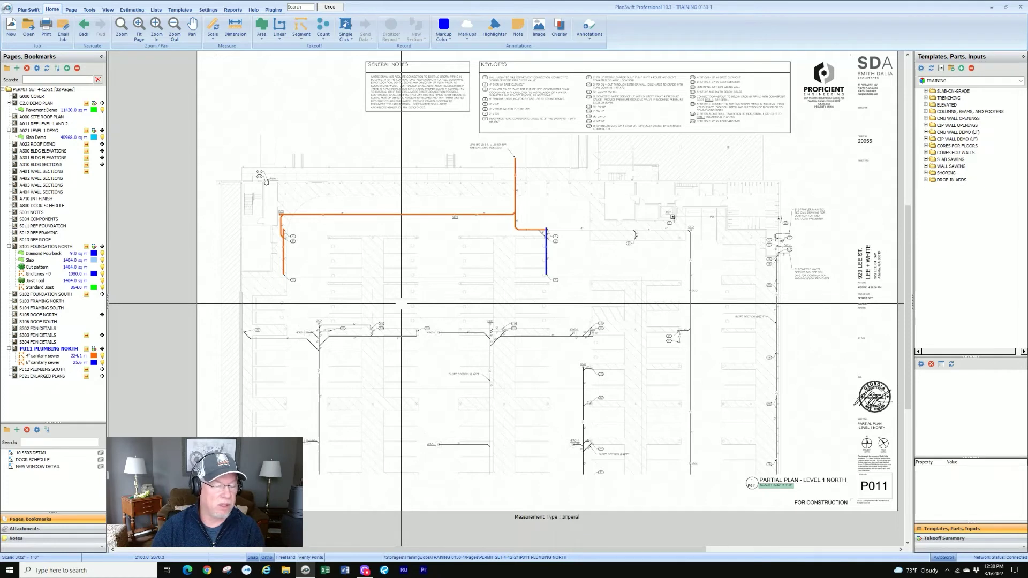
# Pick the 4" x 2.00' hand trench template from the TRENCHING folder
pyautogui.click(928, 99)
pyautogui.click(926, 99)
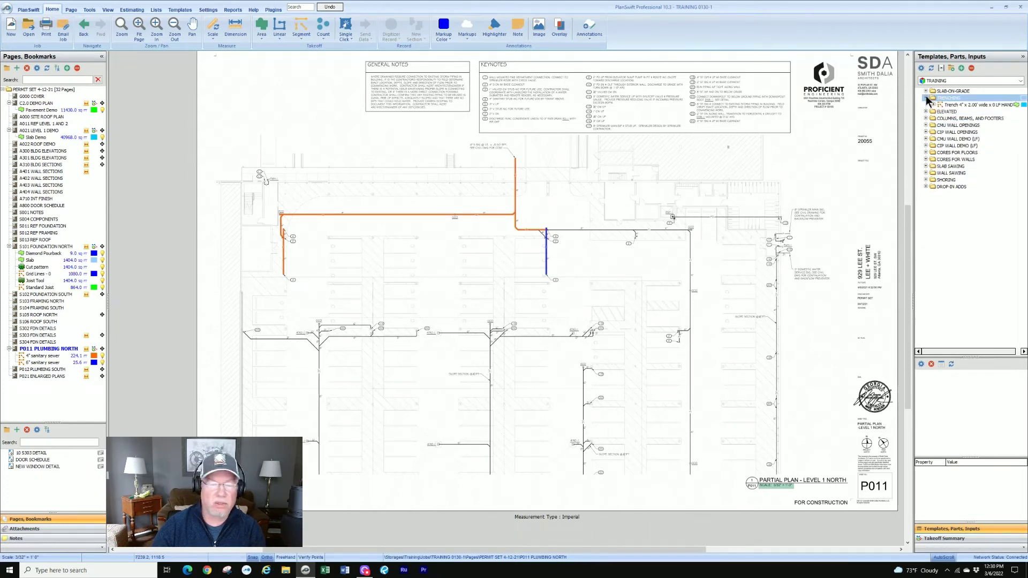
pyautogui.click(945, 105)
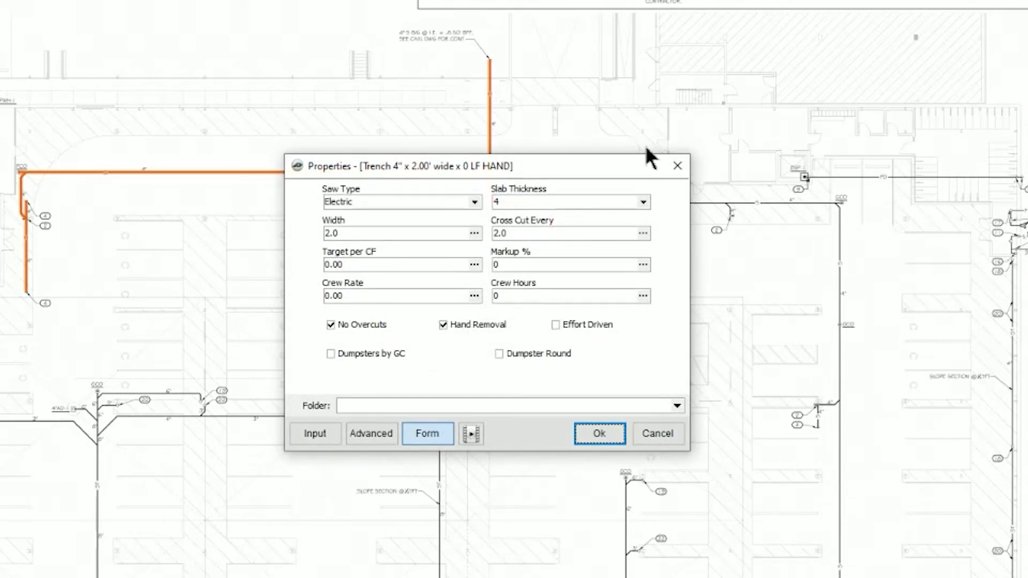
pyautogui.moveTo(608, 163); pyautogui.dragTo(555, 204)
# Set saw type to Clean-Air, keep slab thickness 4, and turn on dumpster rounding
pyautogui.click(536, 342)
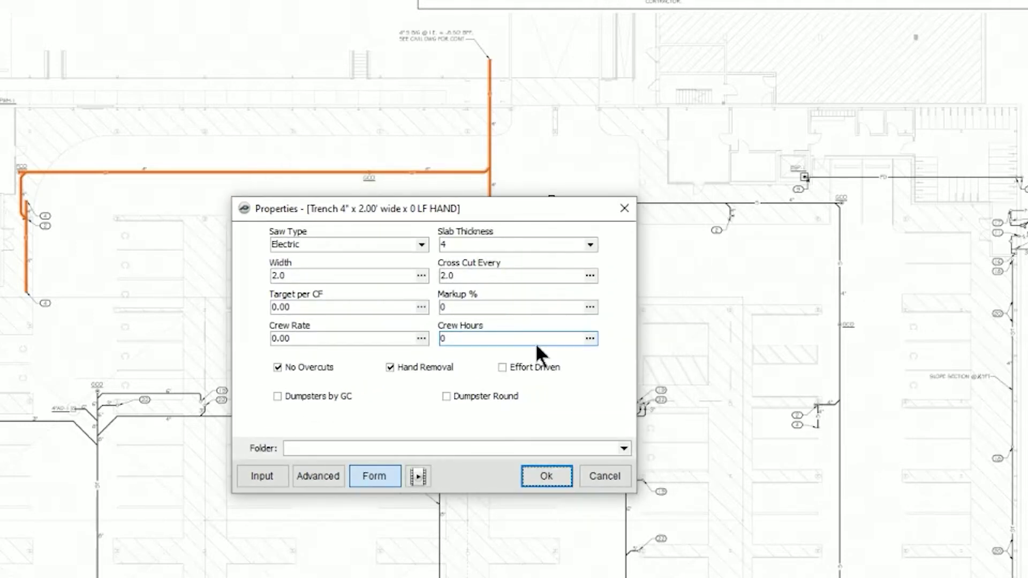
pyautogui.click(422, 244)
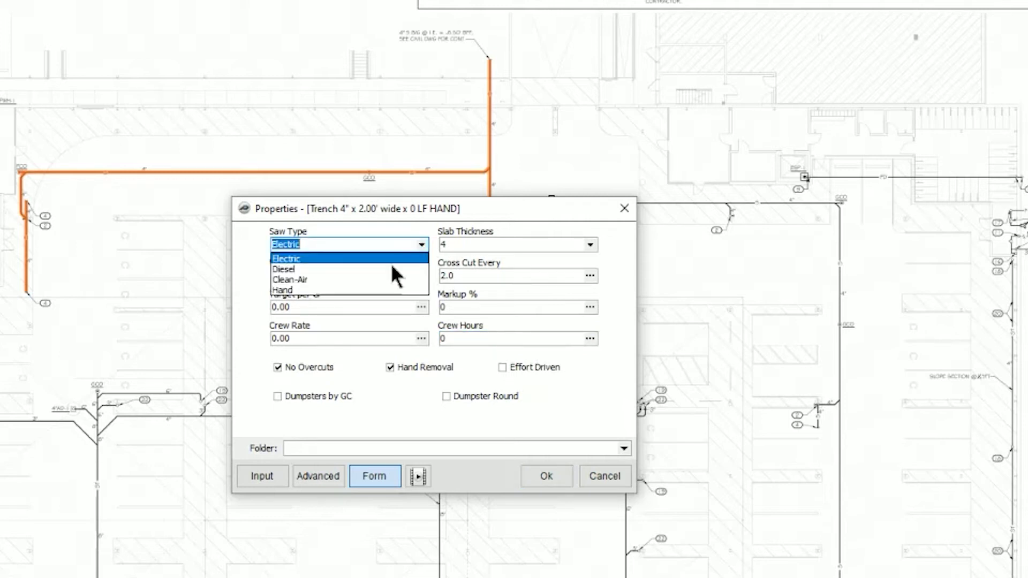
pyautogui.click(340, 280)
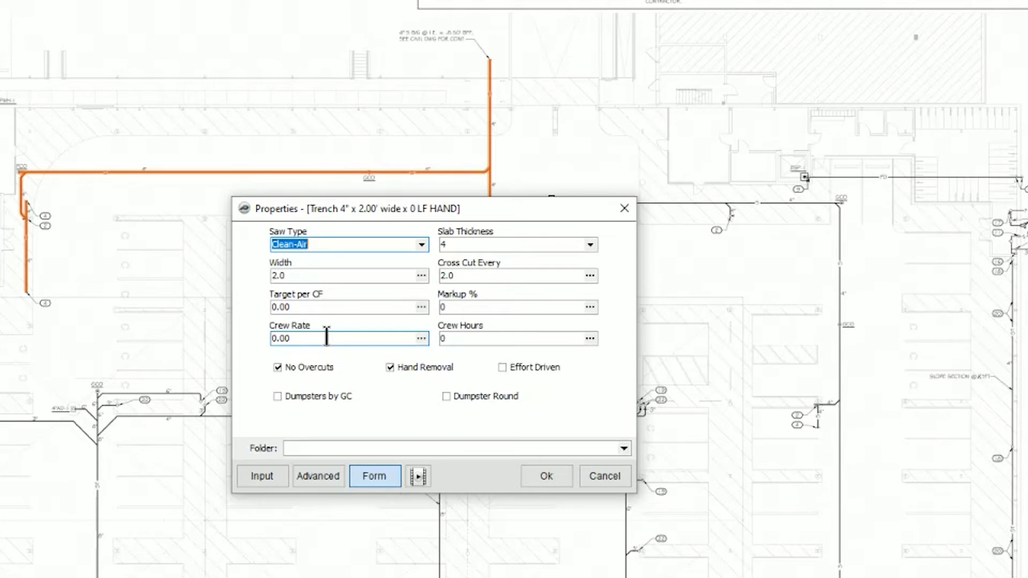
pyautogui.click(593, 244)
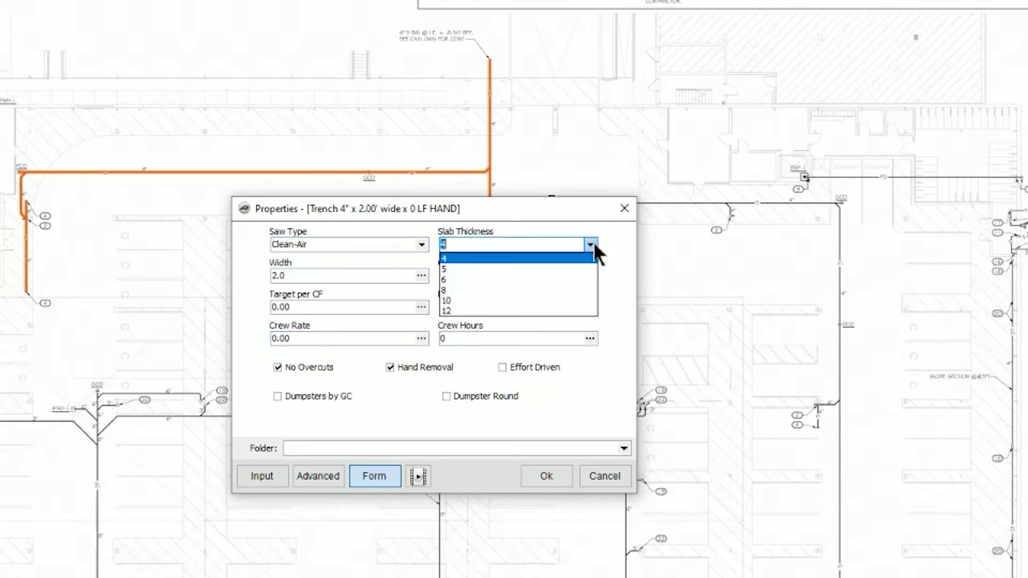
pyautogui.click(558, 256)
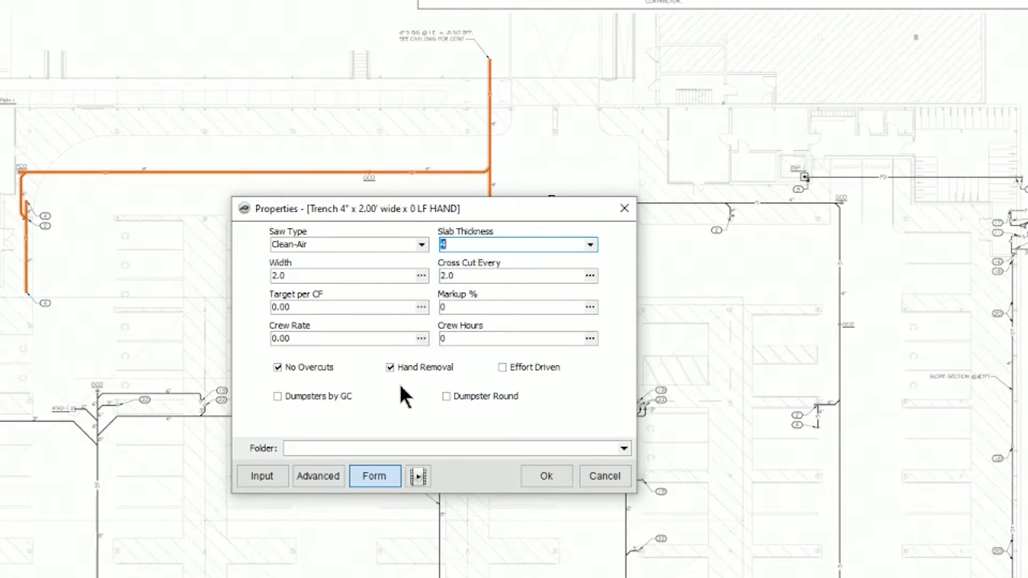
pyautogui.click(446, 396)
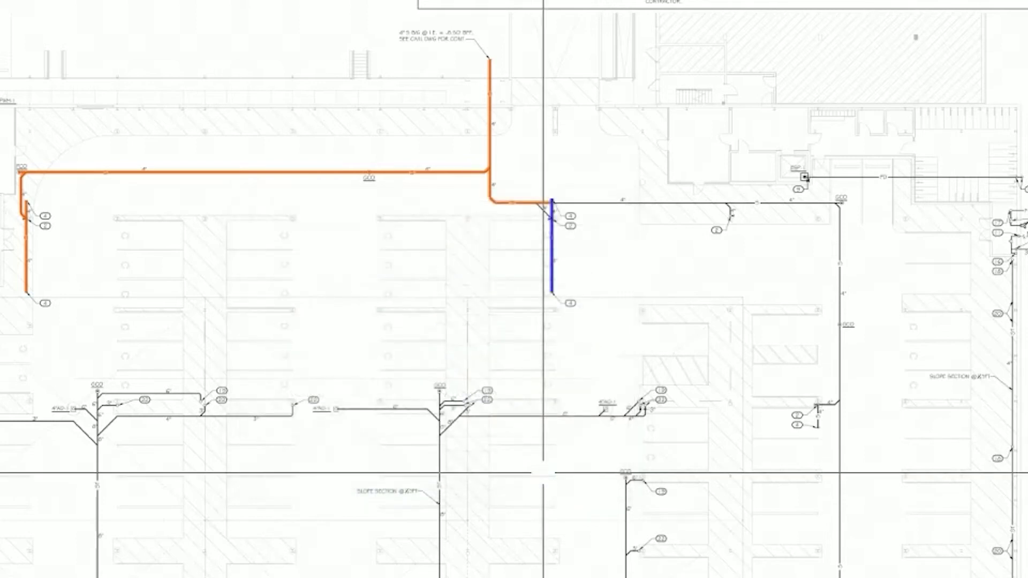
# Confirm the trench settings and start the trench at the GCO cleanout
pyautogui.click(546, 476)
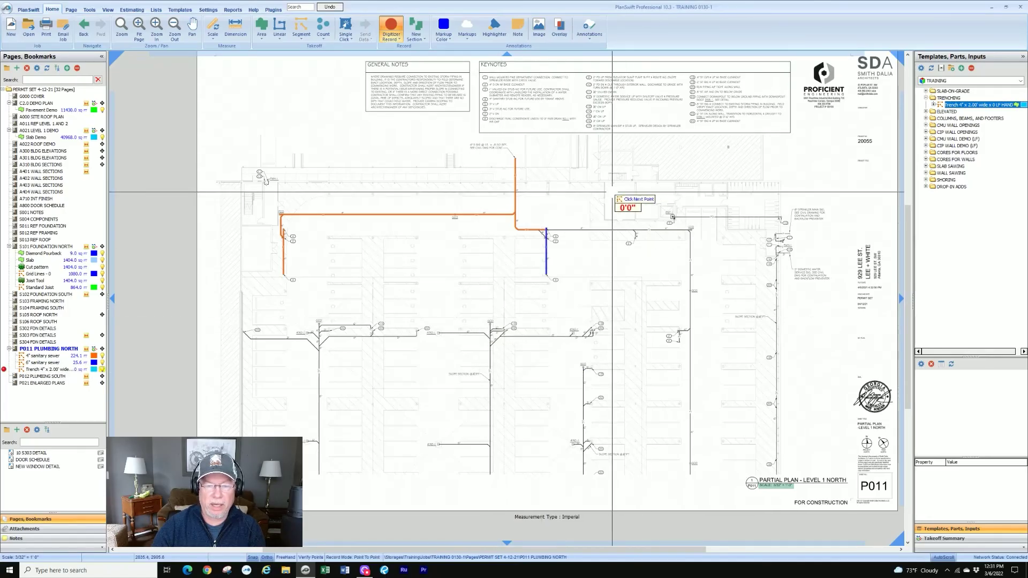
pyautogui.scroll(5, 555, 222)
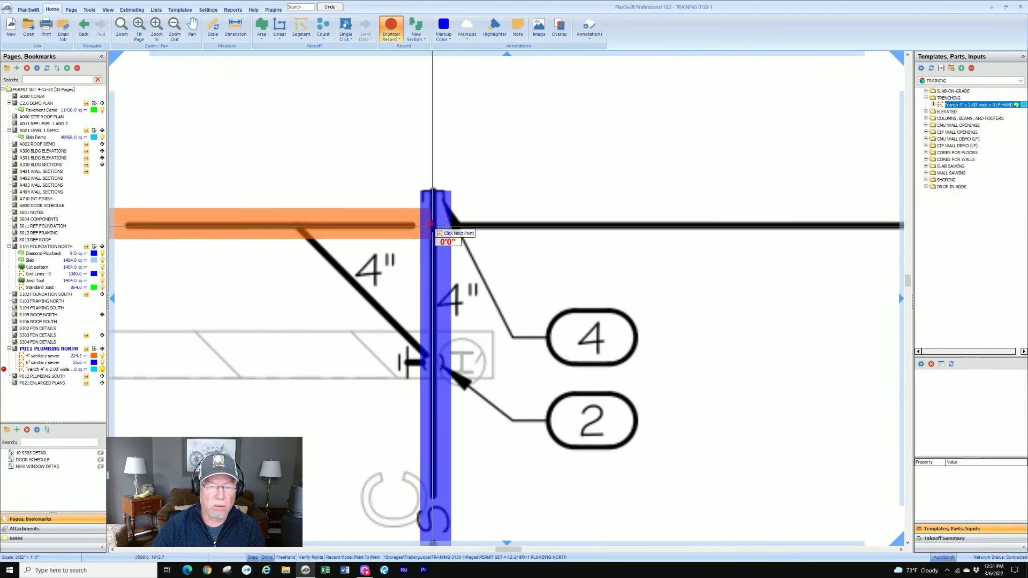
pyautogui.scroll(-5, 452, 225)
pyautogui.moveTo(636, 226); pyautogui.dragTo(431, 226)
pyautogui.scroll(5, 696, 225)
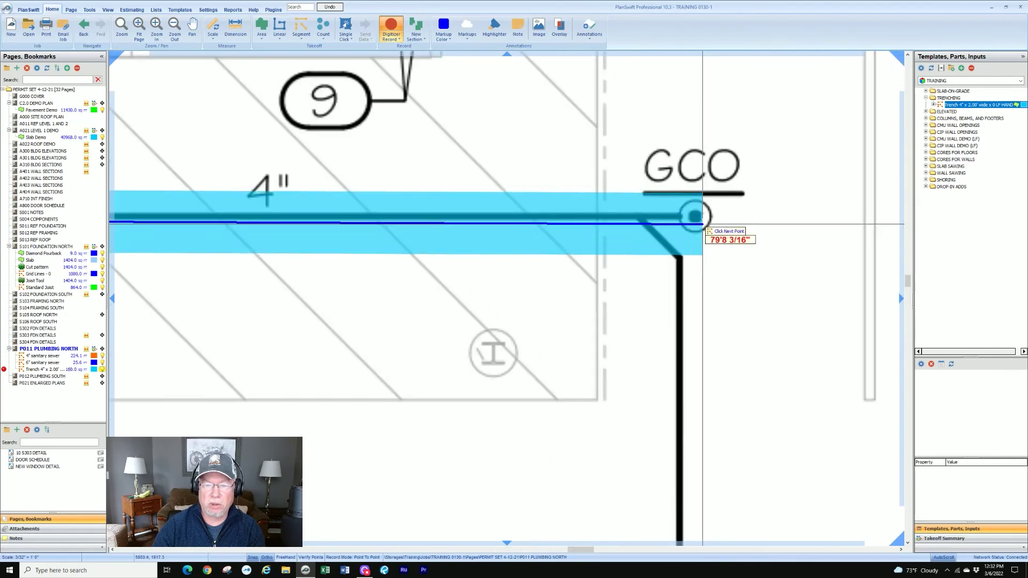
pyautogui.click(696, 216)
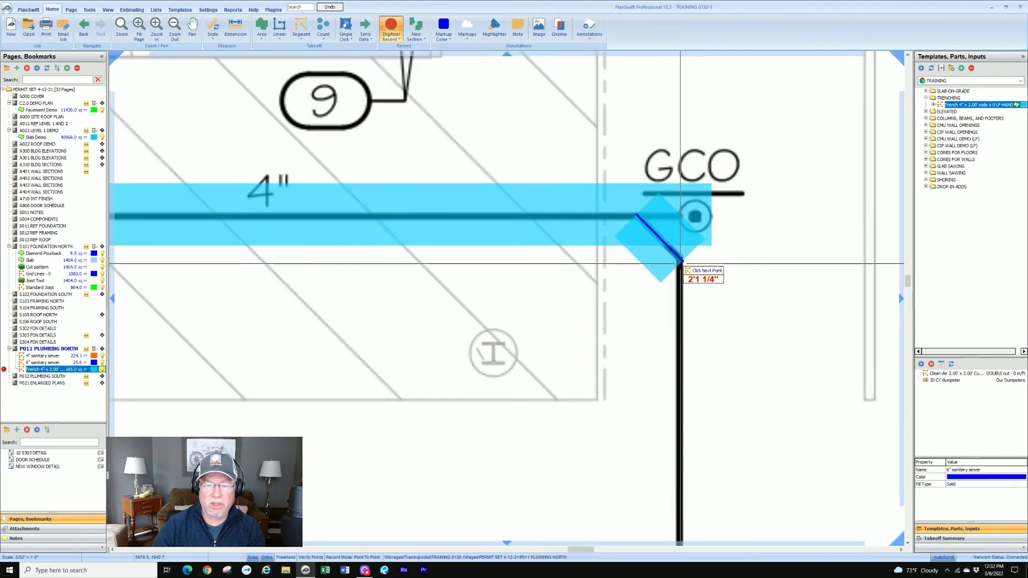
# Trace the trench down to the branch corner and along the diagonal branch
pyautogui.scroll(-3, 682, 268)
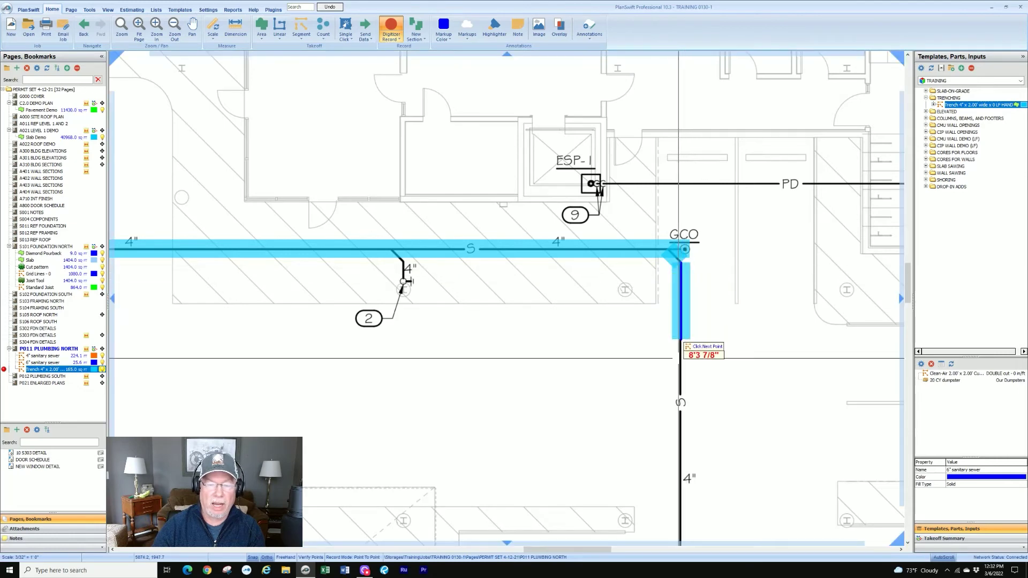
pyautogui.moveTo(674, 448); pyautogui.dragTo(741, 276)
pyautogui.moveTo(739, 396); pyautogui.dragTo(740, 151)
pyautogui.moveTo(736, 343); pyautogui.dragTo(736, 160)
pyautogui.scroll(4, 760, 160)
pyautogui.click(773, 223)
pyautogui.click(668, 310)
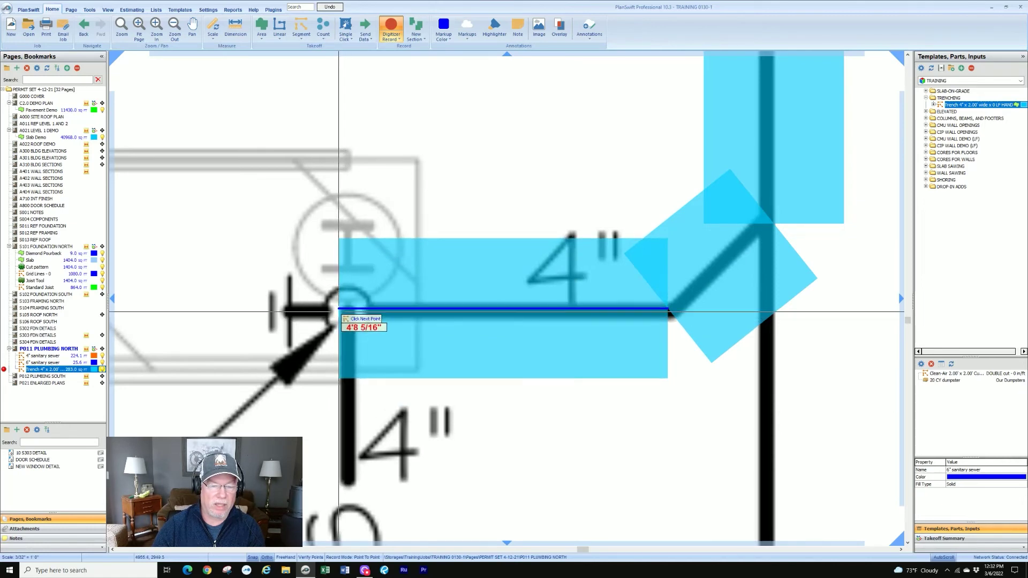
pyautogui.click(340, 310)
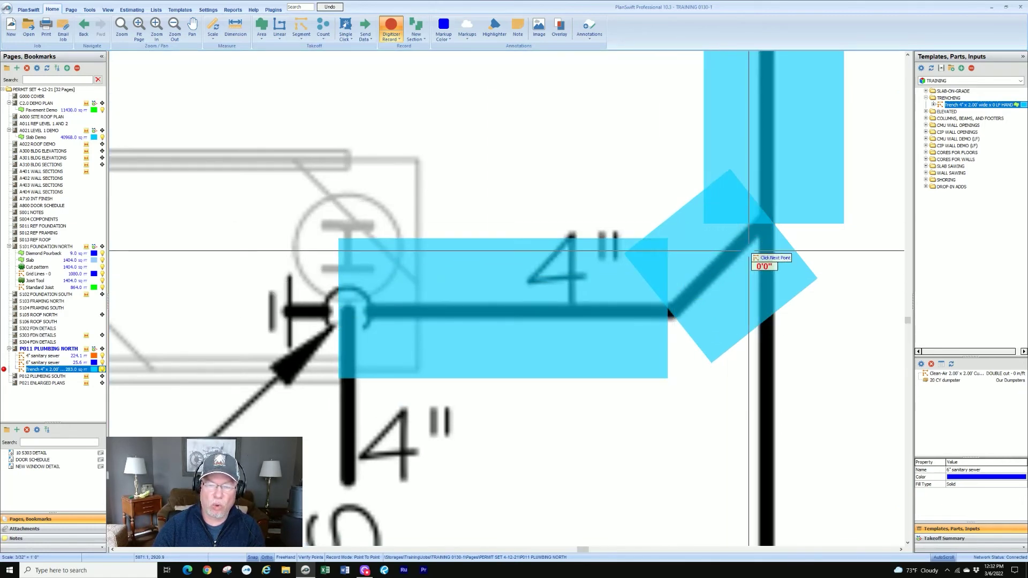
# Extend the trench to the lower GCO and finish the 443 sq ft takeoff
pyautogui.scroll(-3, 754, 246)
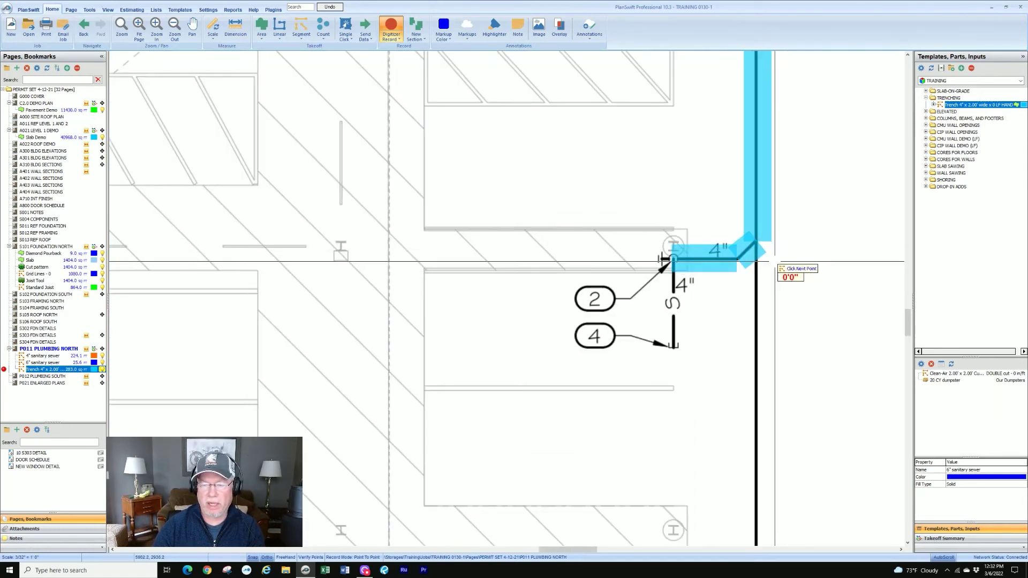
pyautogui.scroll(3, 750, 243)
pyautogui.scroll(-4, 738, 206)
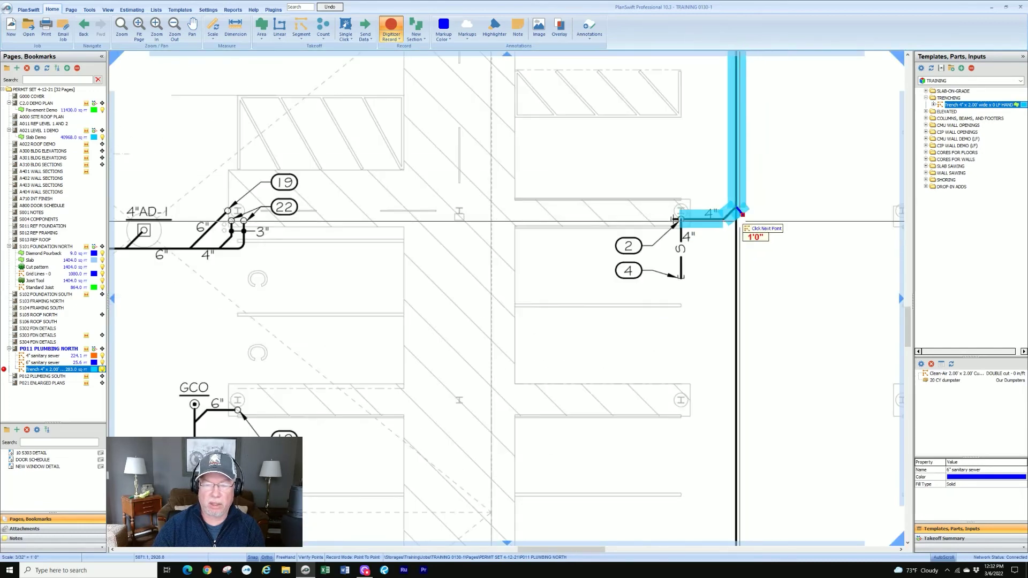
pyautogui.scroll(4, 738, 235)
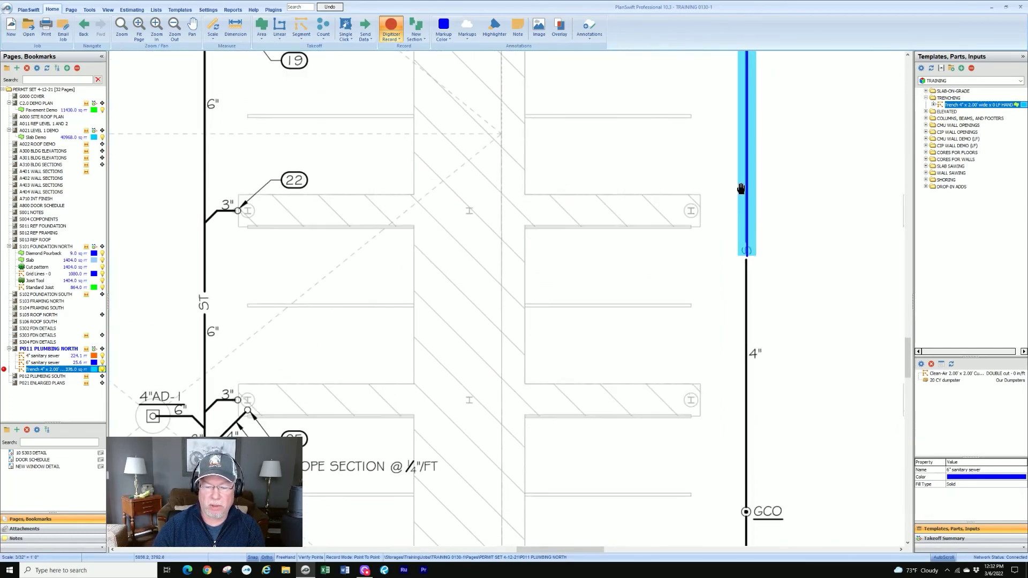
pyautogui.scroll(-3, 749, 172)
pyautogui.scroll(2, 752, 252)
pyautogui.scroll(2, 744, 268)
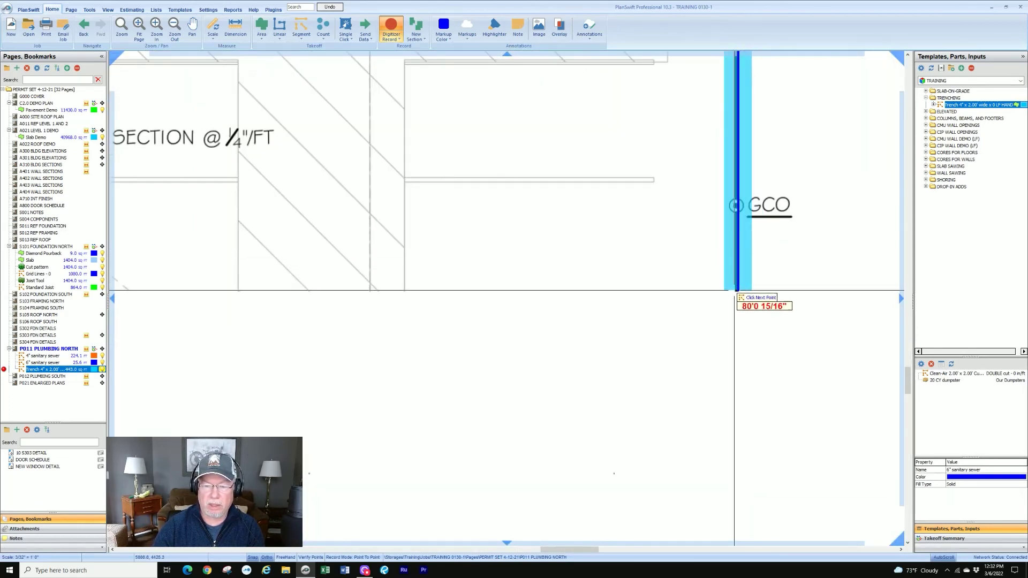
pyautogui.click(735, 289)
pyautogui.scroll(-3, 790, 183)
pyautogui.scroll(-4, 791, 182)
pyautogui.press('Escape')
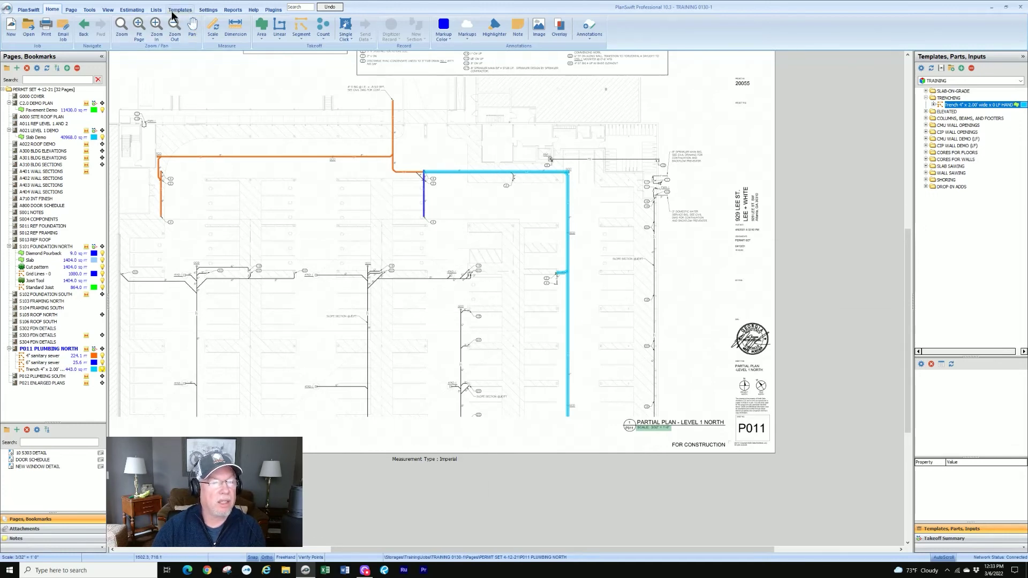
# Show the estimate and select the trench's 1112 ft Clean-Air saw-cut row
pyautogui.click(133, 9)
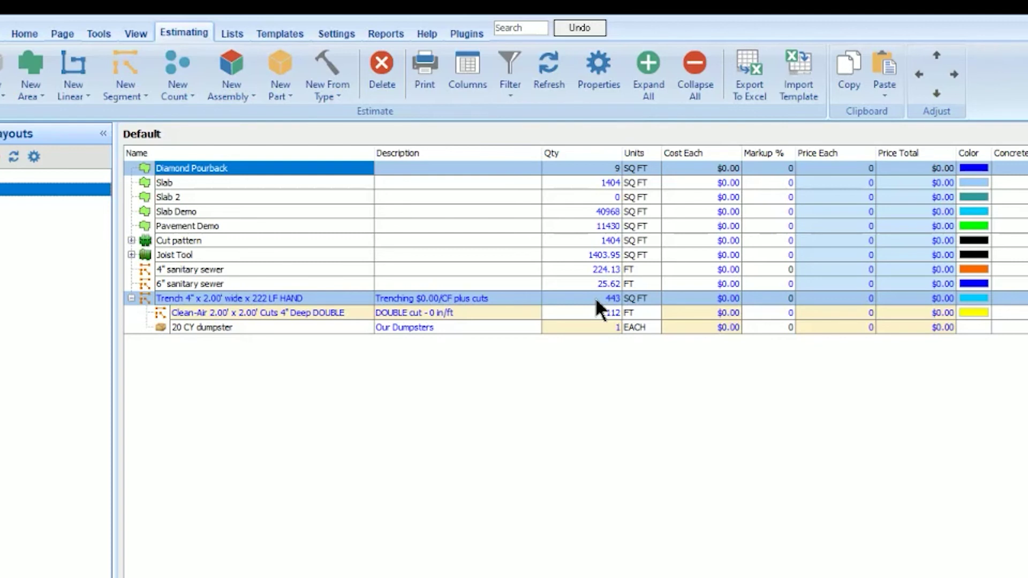
pyautogui.click(329, 313)
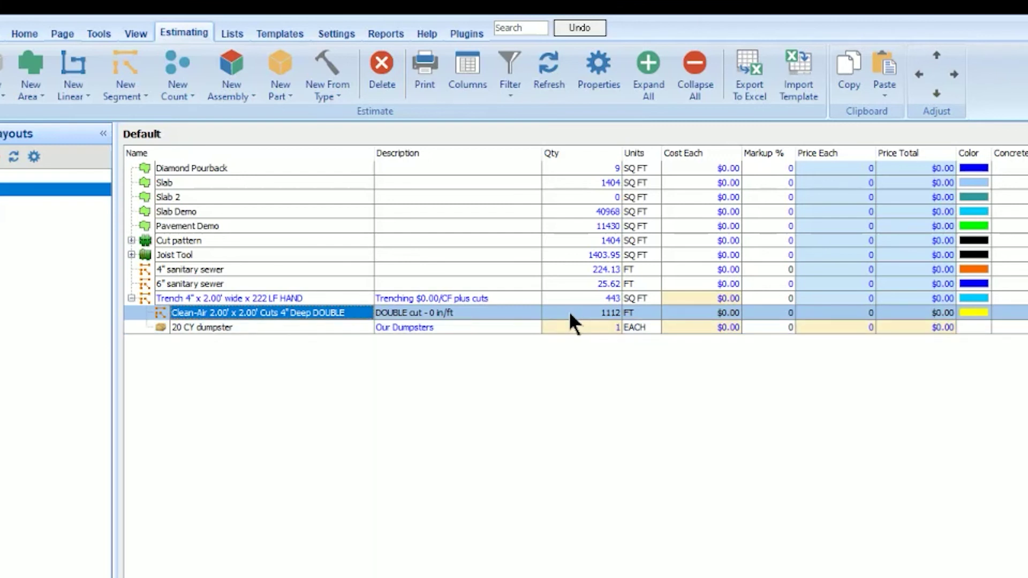
# Select the trench's 20 CY dumpster row in the estimate
pyautogui.click(275, 325)
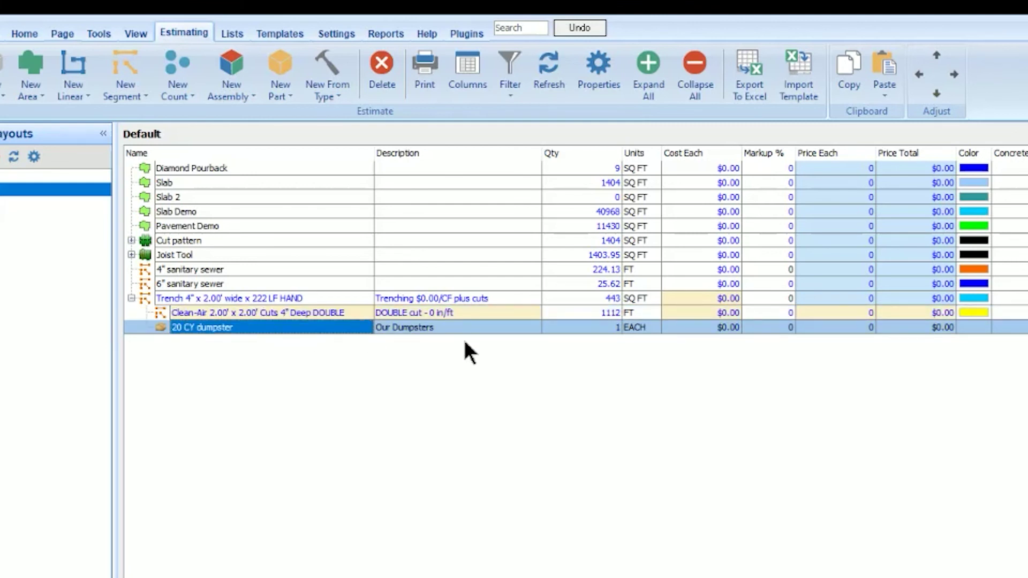